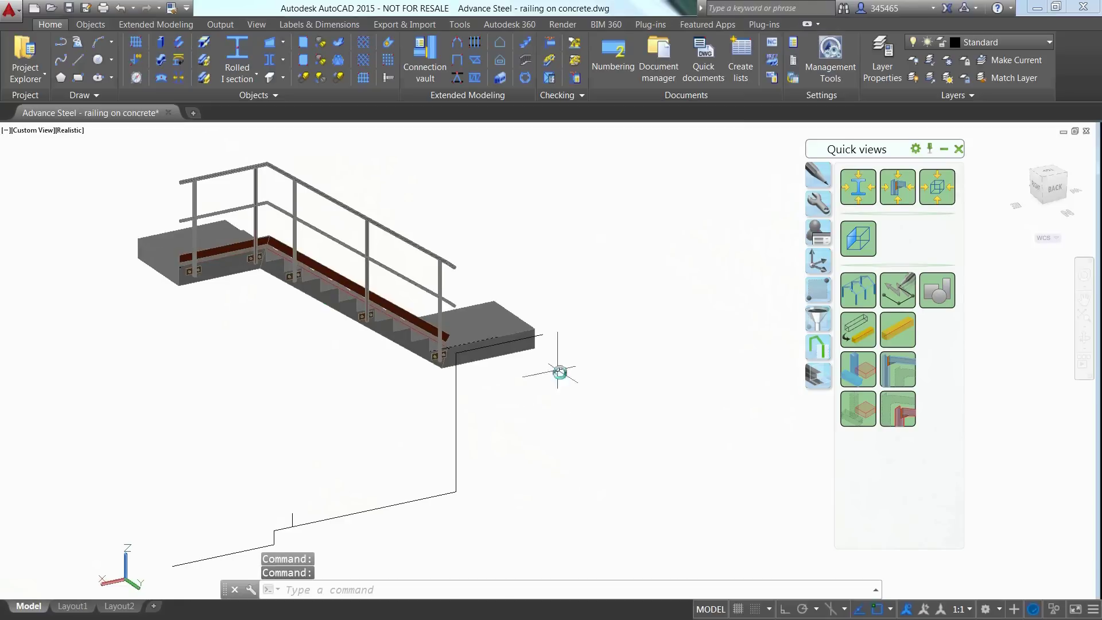
# - Draw a concrete beam from the ground line to the landing corner with an R100x25 section
pyautogui.click(283, 77)
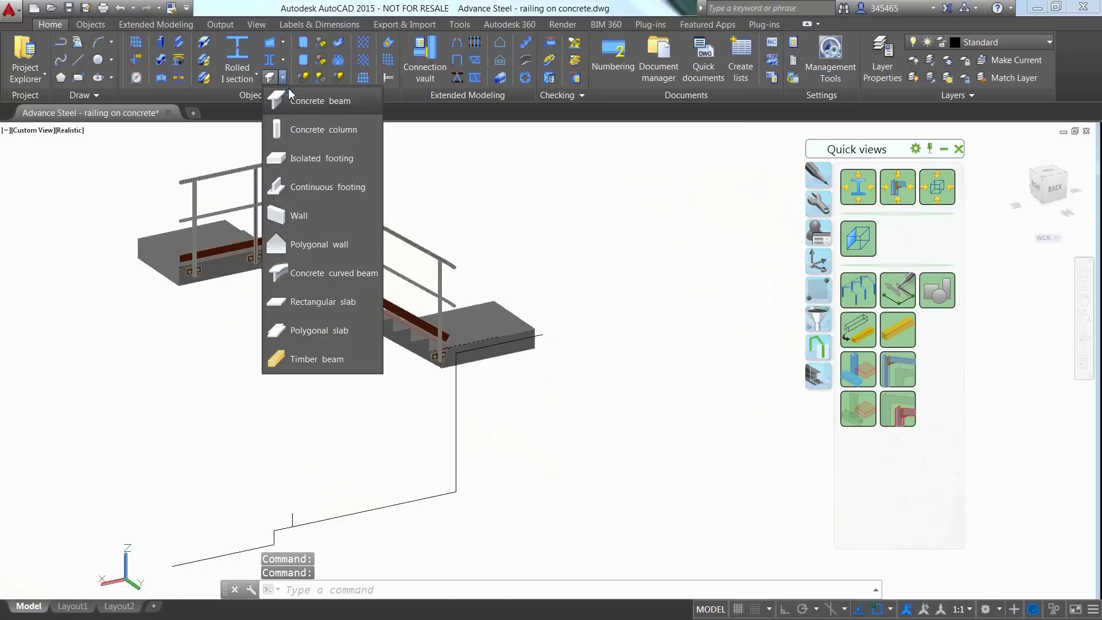
pyautogui.click(299, 100)
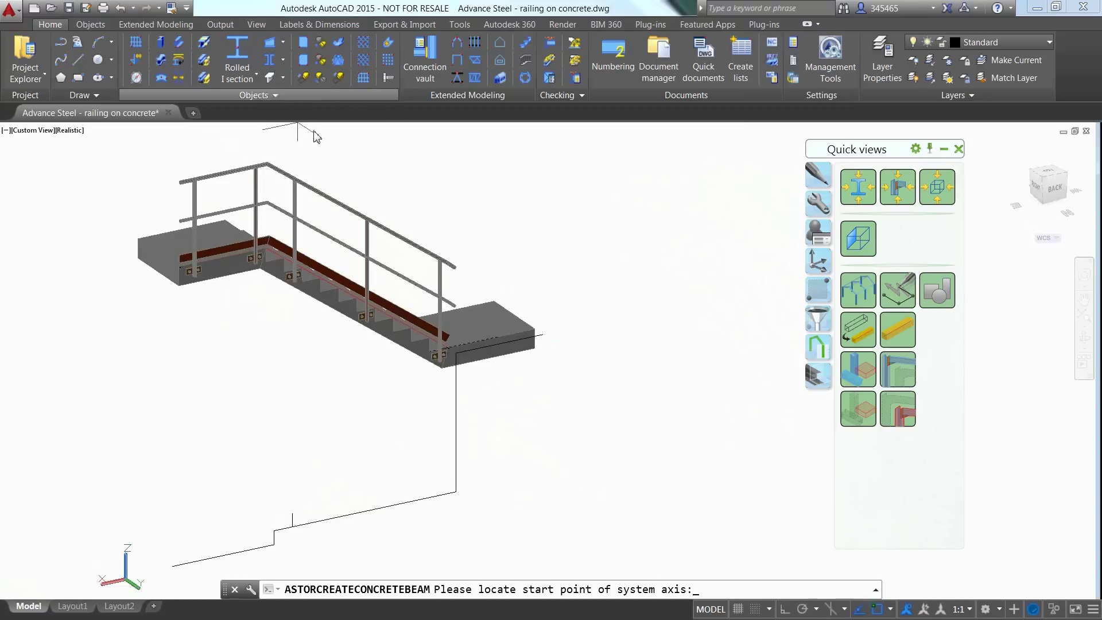
pyautogui.click(273, 531)
pyautogui.click(466, 356)
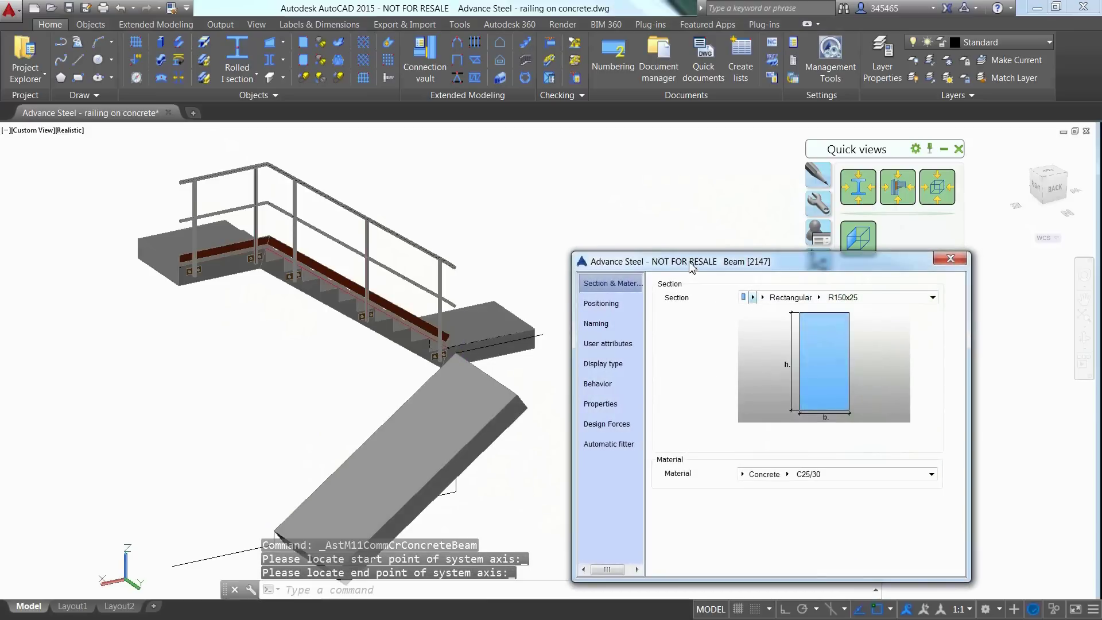
pyautogui.click(754, 297)
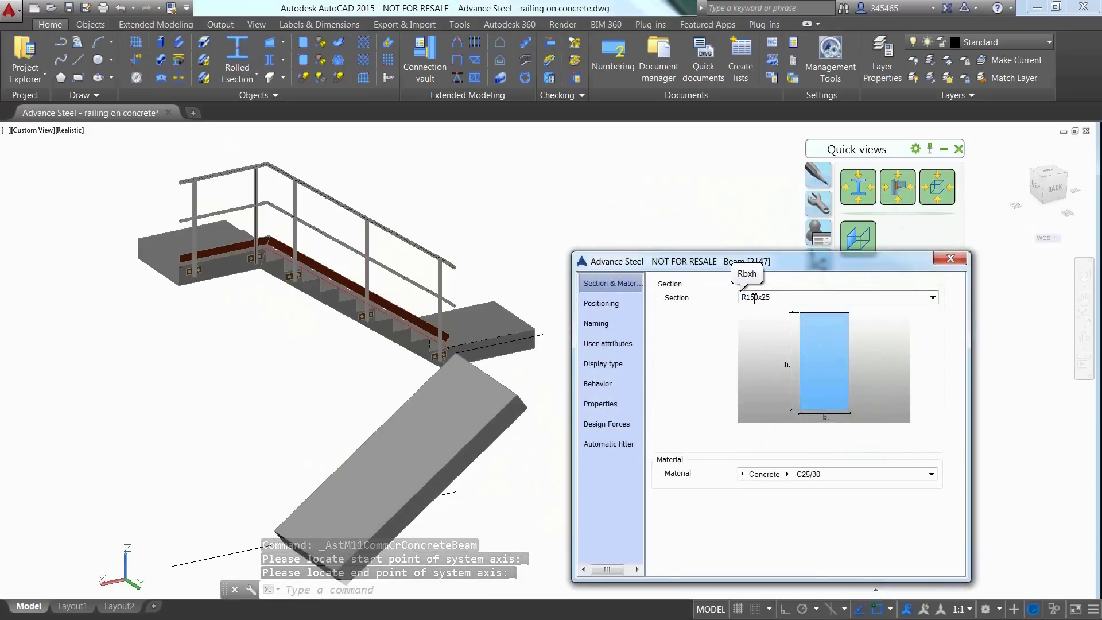
pyautogui.moveTo(754, 297); pyautogui.dragTo(749, 297)
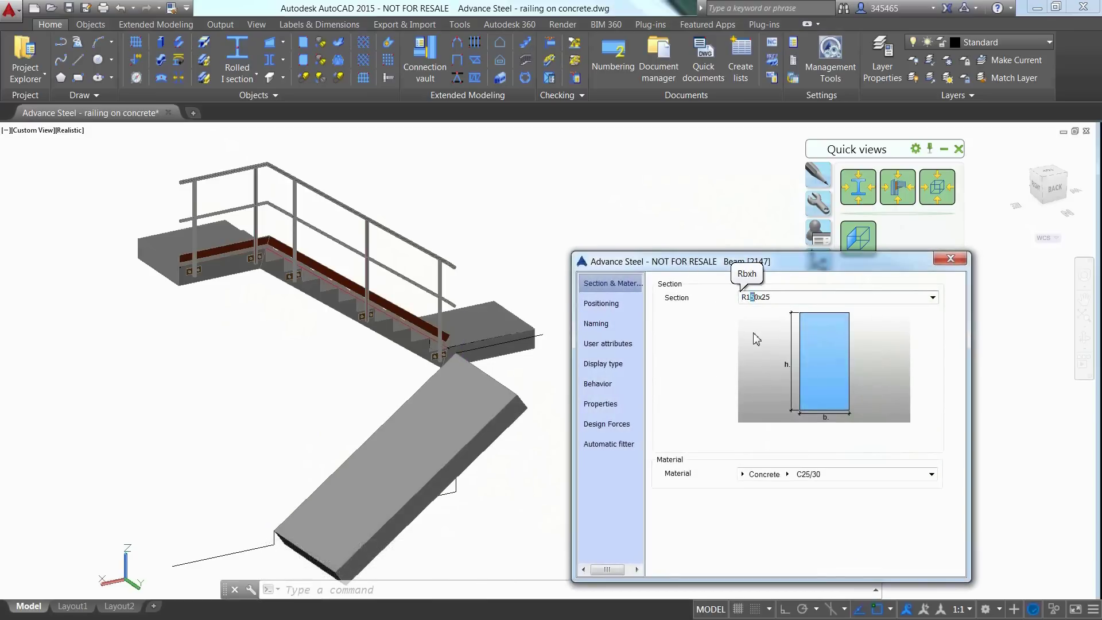
pyautogui.write('0')
pyautogui.press('Return')
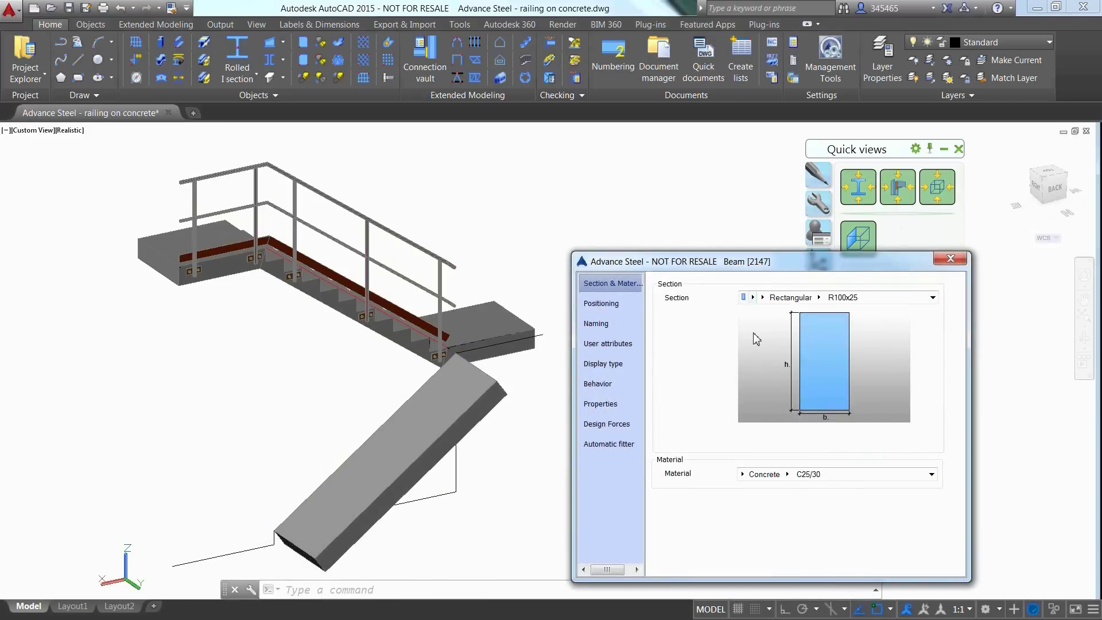
pyautogui.click(950, 259)
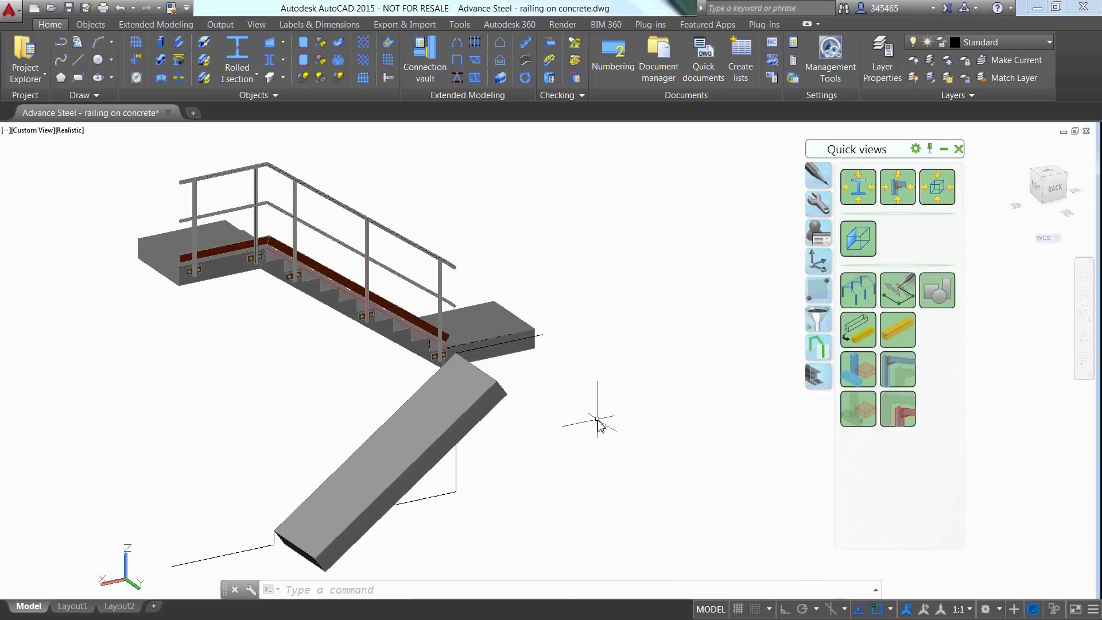
# - Switch the view to 2D Wireframe and zoom in on the beam's lower corner
pyautogui.click(70, 131)
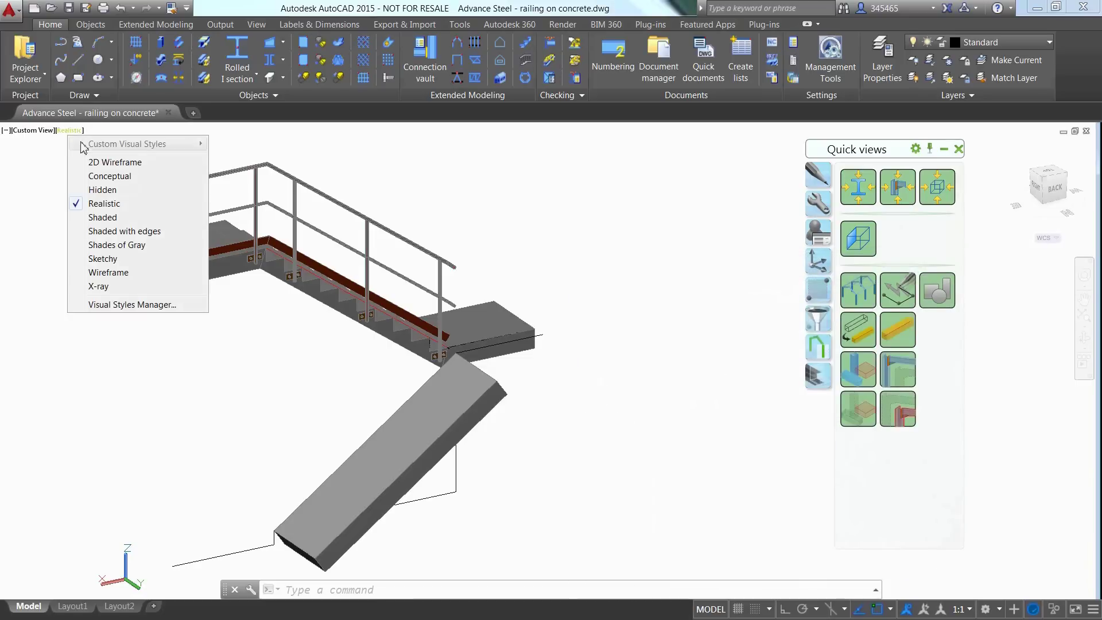
pyautogui.click(105, 162)
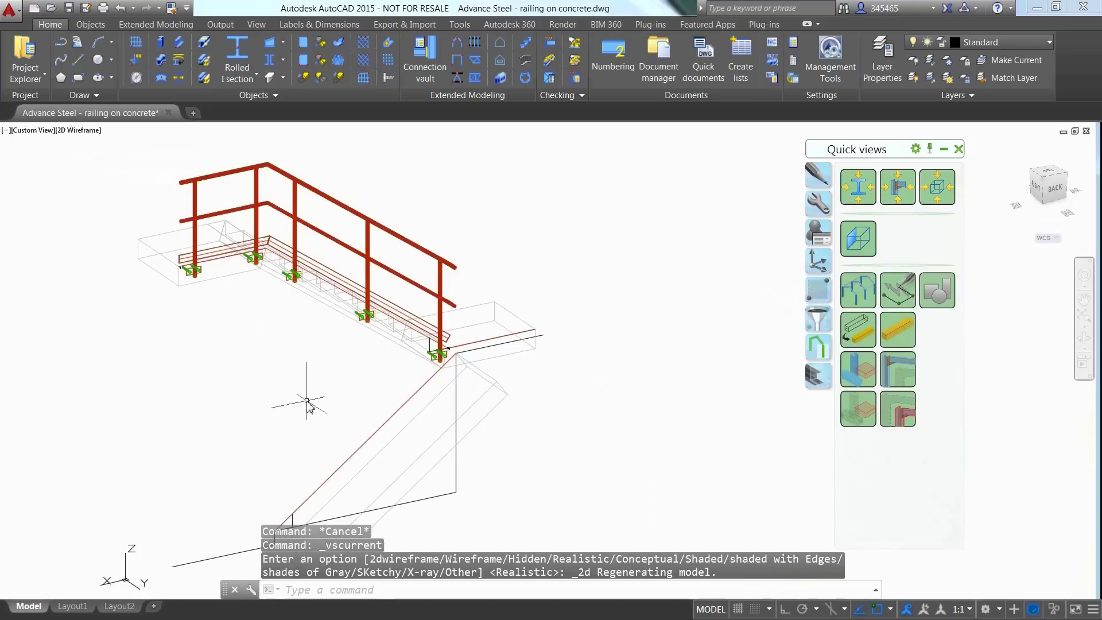
pyautogui.scroll(6, 307, 402)
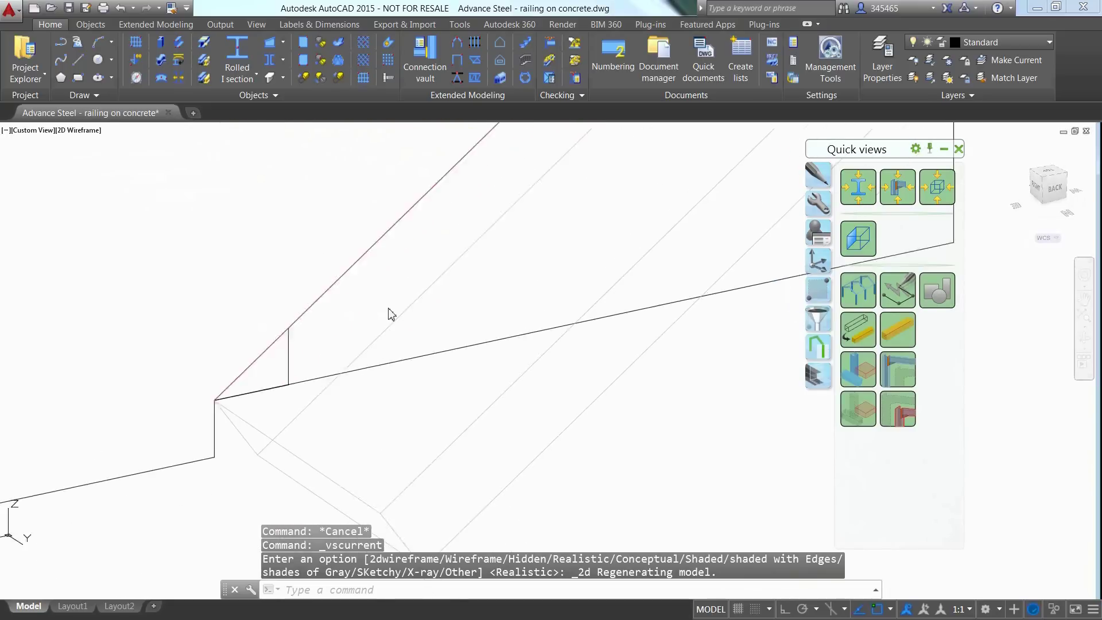
pyautogui.moveTo(385, 302); pyautogui.dragTo(369, 248, button='middle')
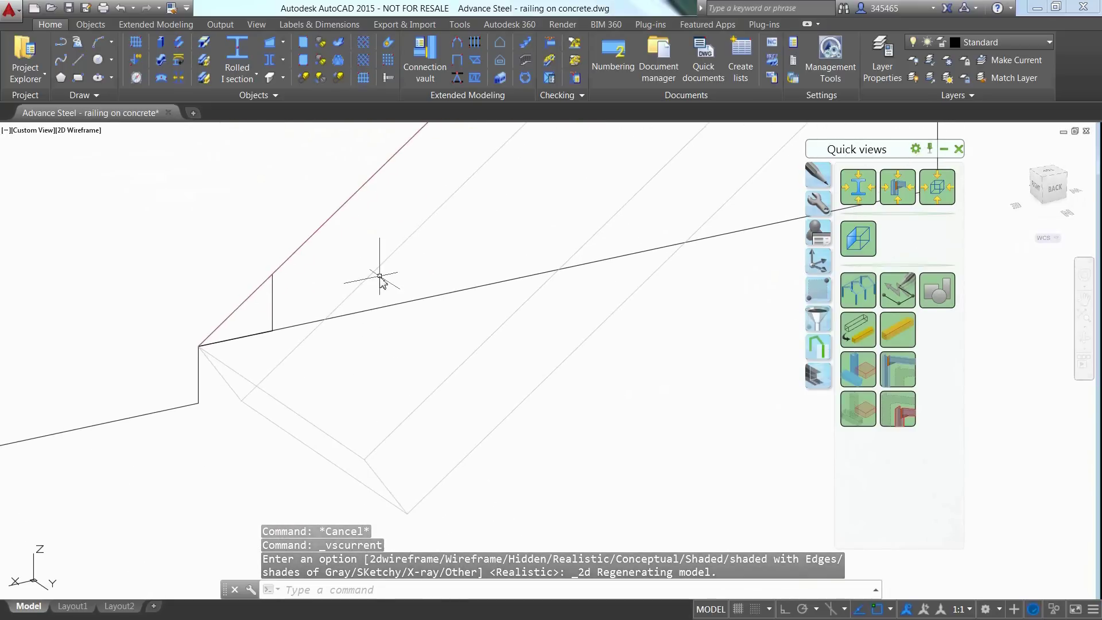
# - Place the UCS origin at the beam's lower corner and rotate it about X
pyautogui.click(819, 263)
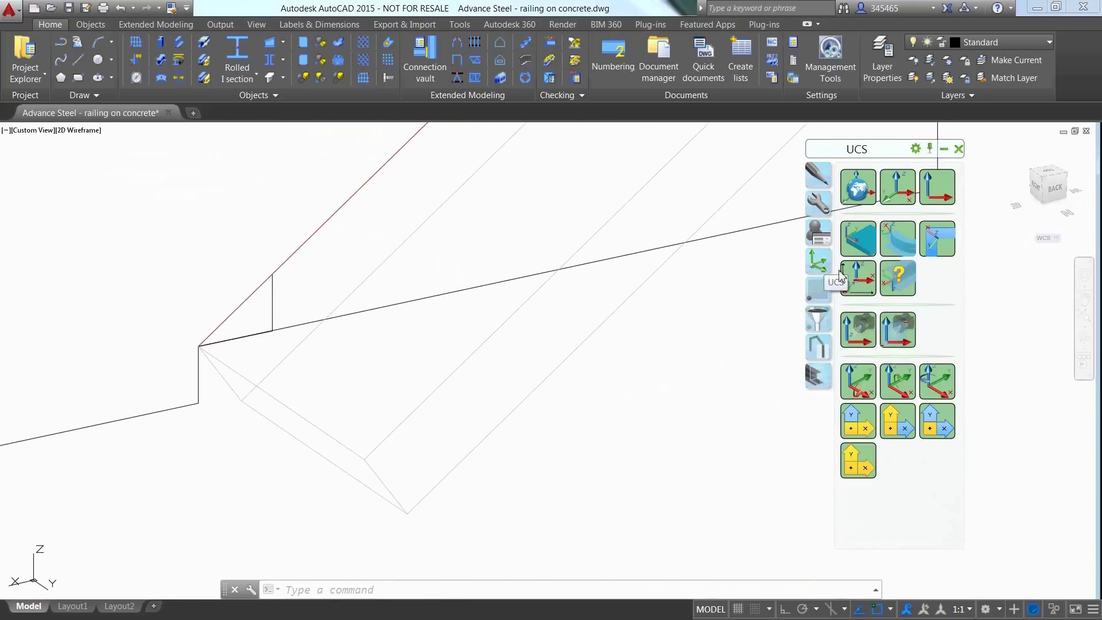
pyautogui.click(198, 346)
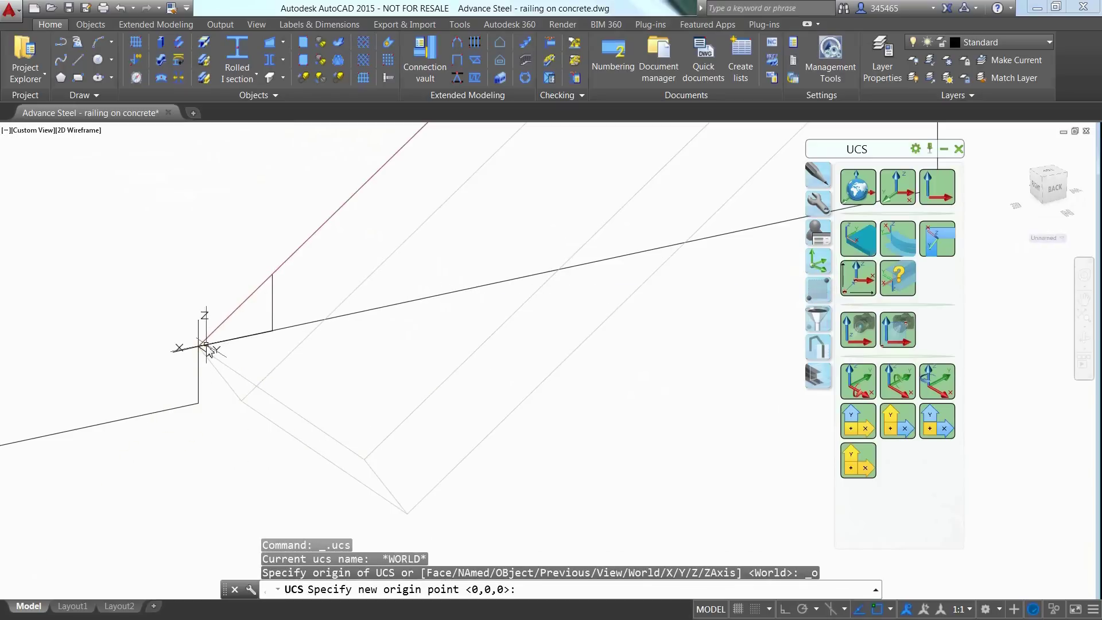
pyautogui.click(928, 390)
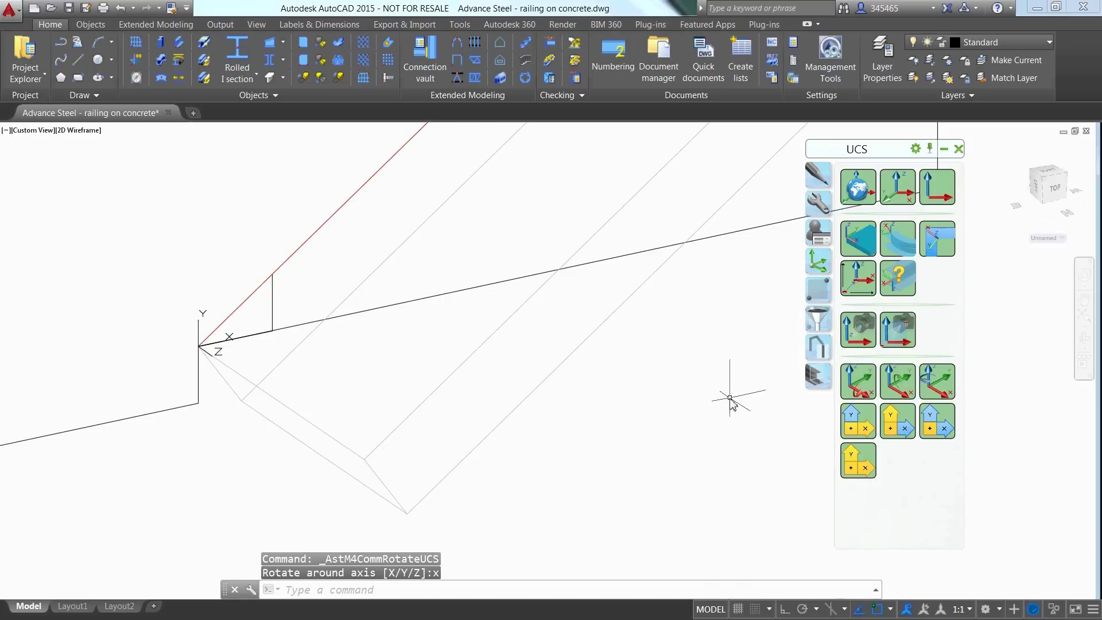
pyautogui.click(811, 381)
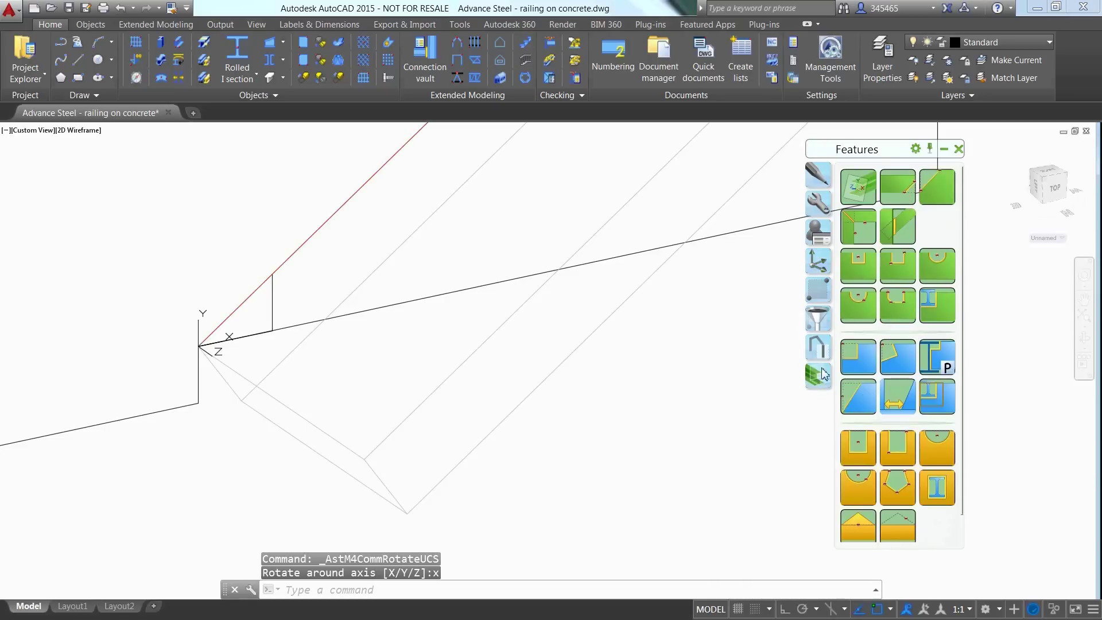
# - Cut a three-point polygon contour into the beam's lower end, starting and closing at the UCS origin
pyautogui.click(888, 310)
pyautogui.click(289, 351)
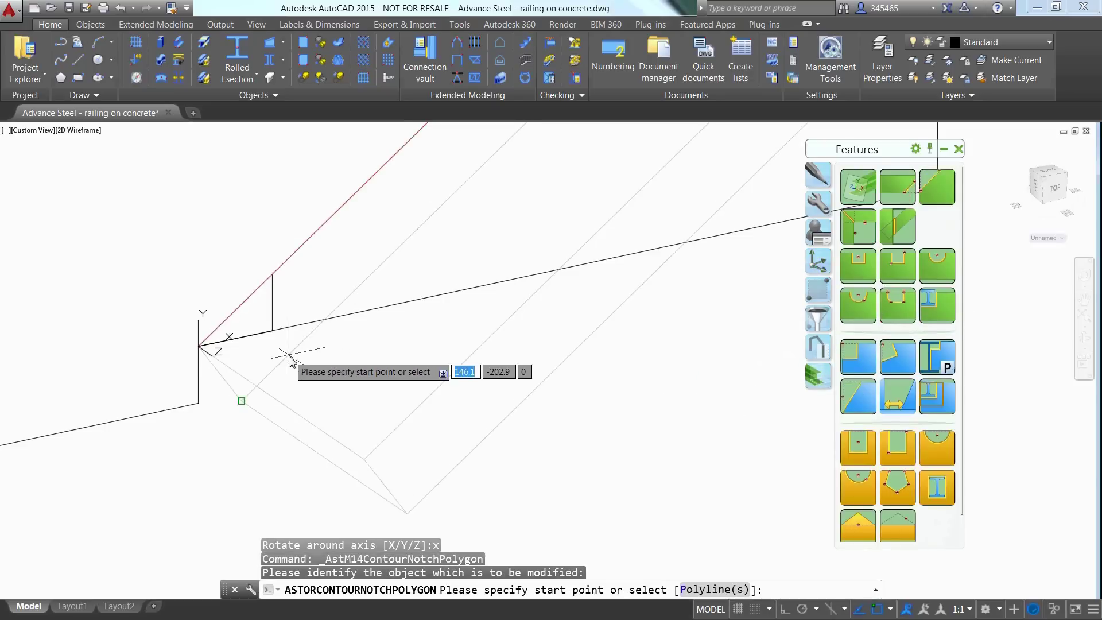
pyautogui.click(198, 346)
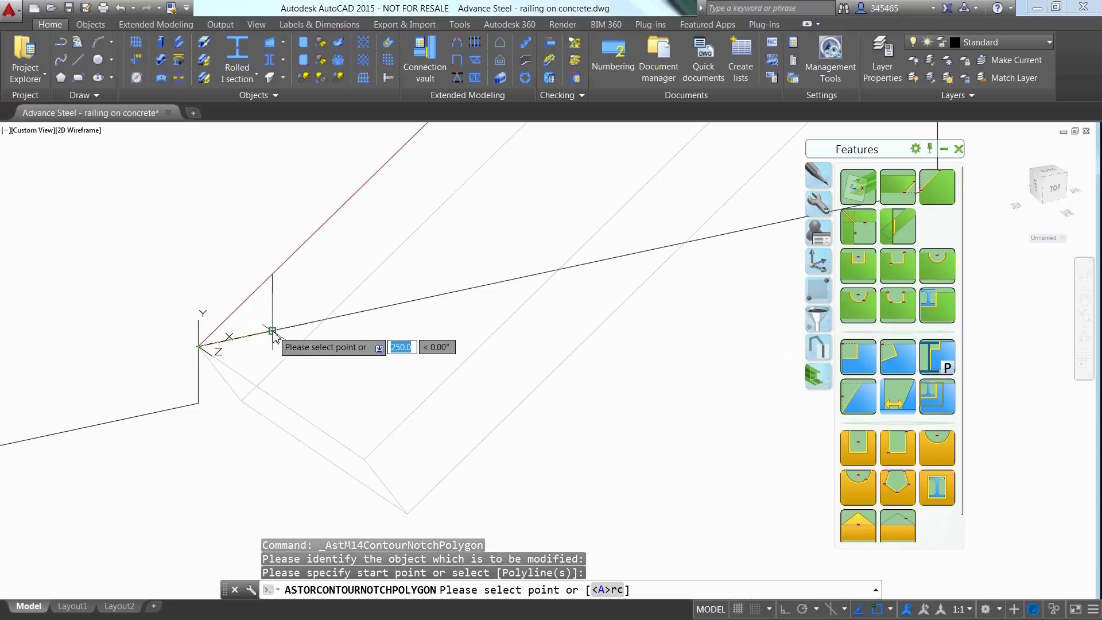
pyautogui.click(272, 332)
pyautogui.click(273, 274)
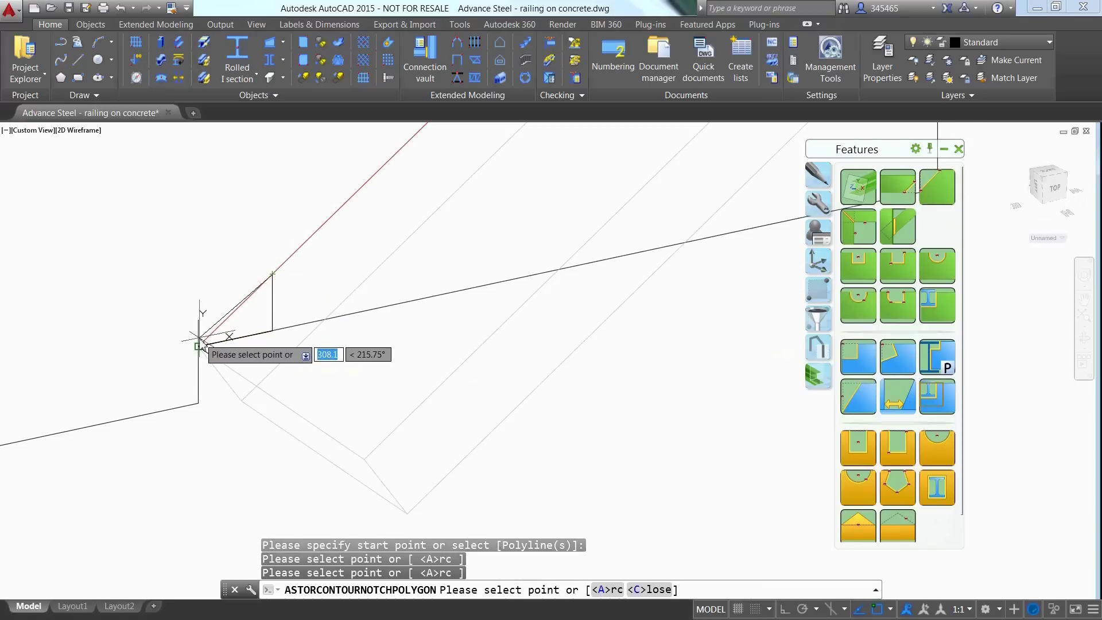
pyautogui.click(199, 345)
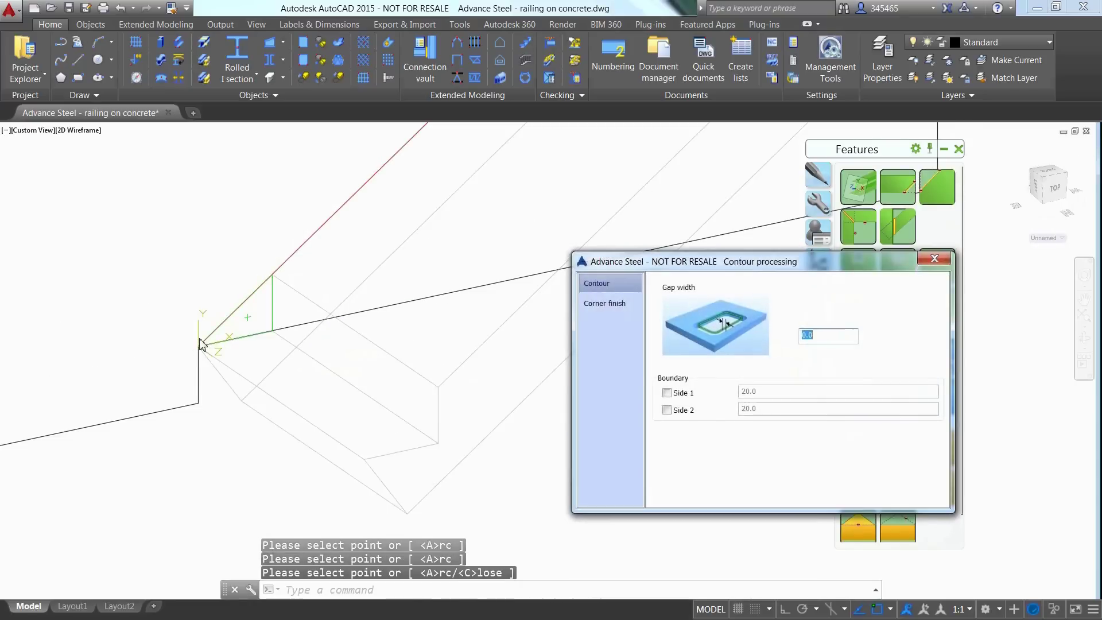
pyautogui.click(926, 262)
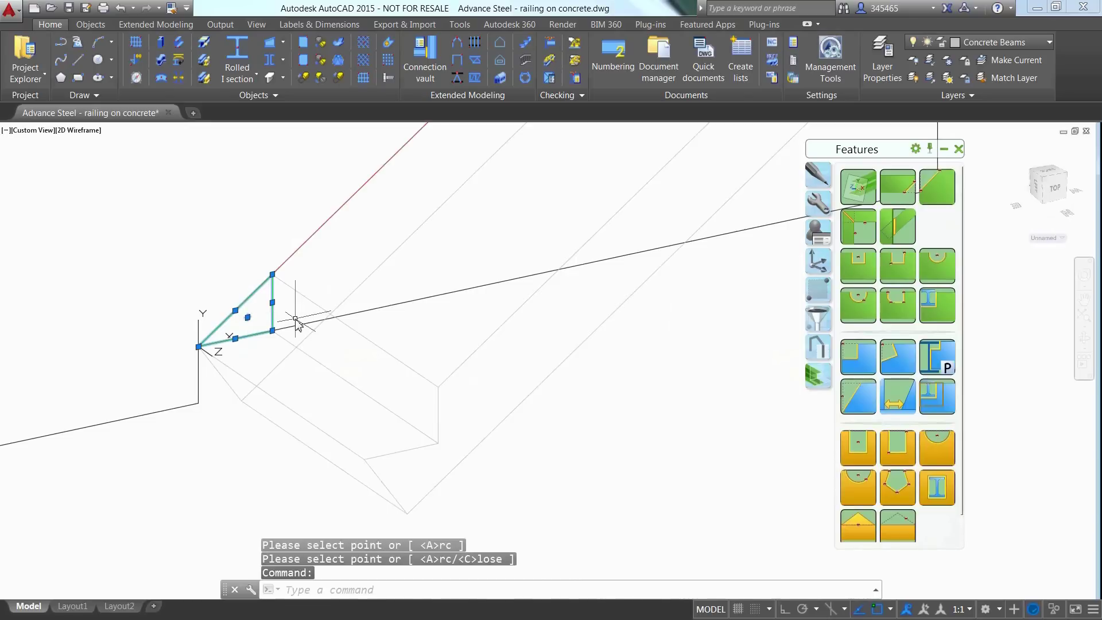
pyautogui.scroll(-3, 296, 321)
pyautogui.moveTo(412, 278); pyautogui.dragTo(388, 386, button='middle')
pyautogui.click(818, 204)
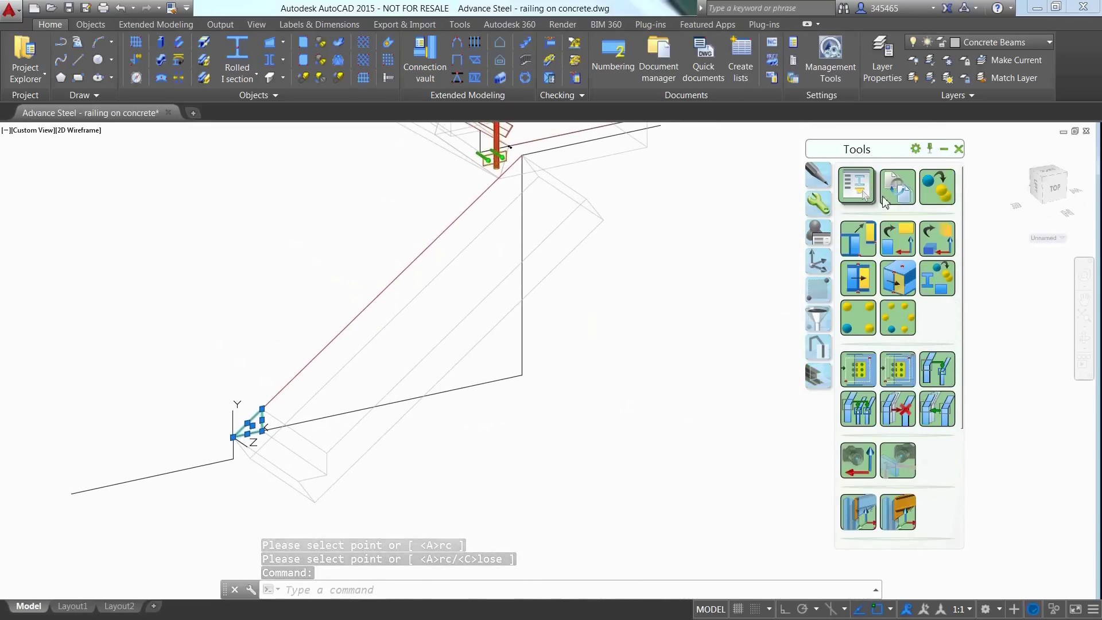
# - Start an advanced copy of the step contour, picking an offset one step up the beam
pyautogui.click(935, 186)
pyautogui.click(692, 257)
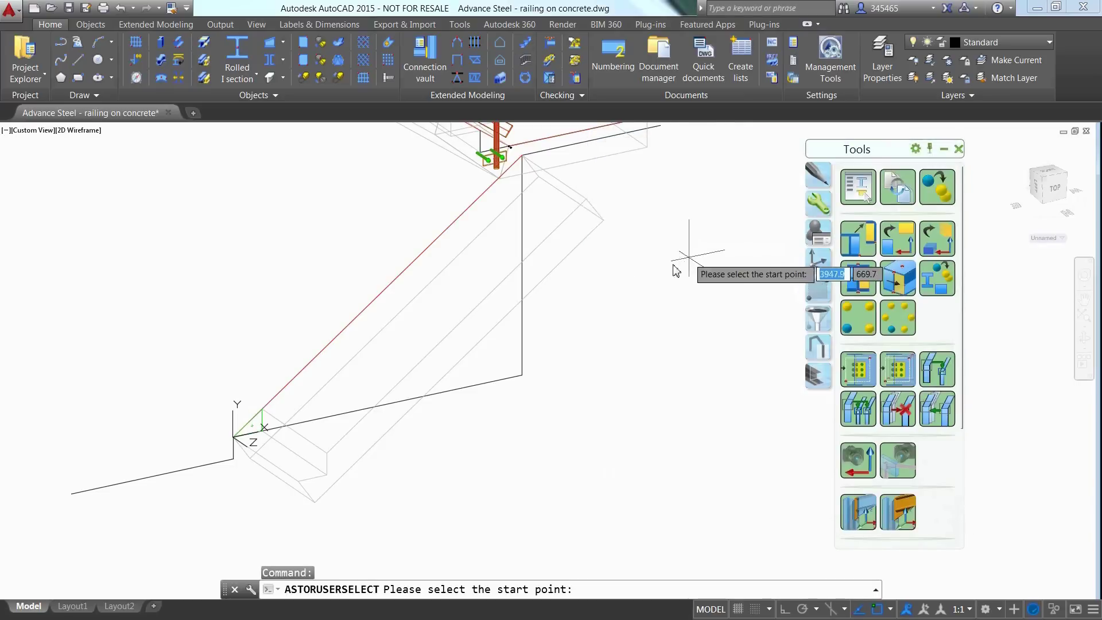
pyautogui.click(233, 436)
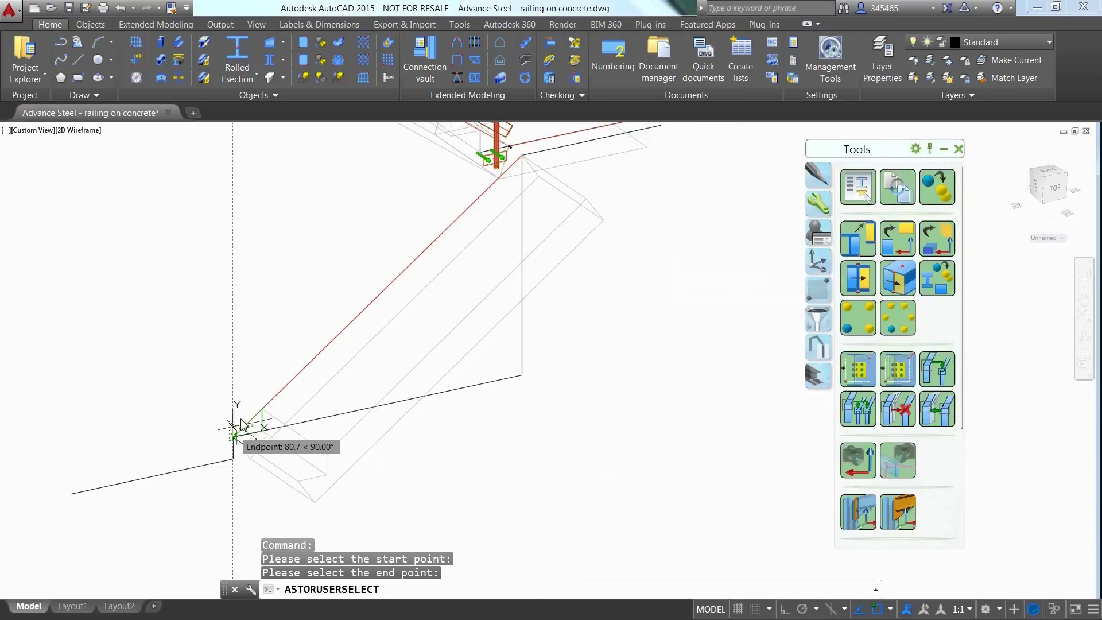
pyautogui.click(261, 411)
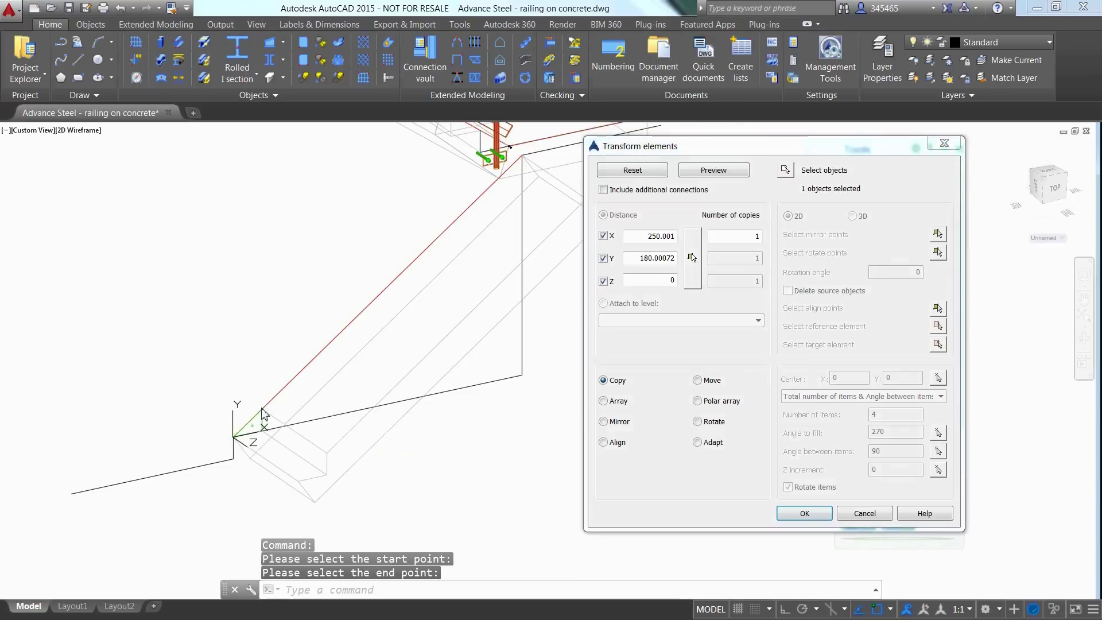
# - Set copy spacing X 250, Y 180 with 9 copies, accept, and shade the model Realistic
pyautogui.click(669, 237)
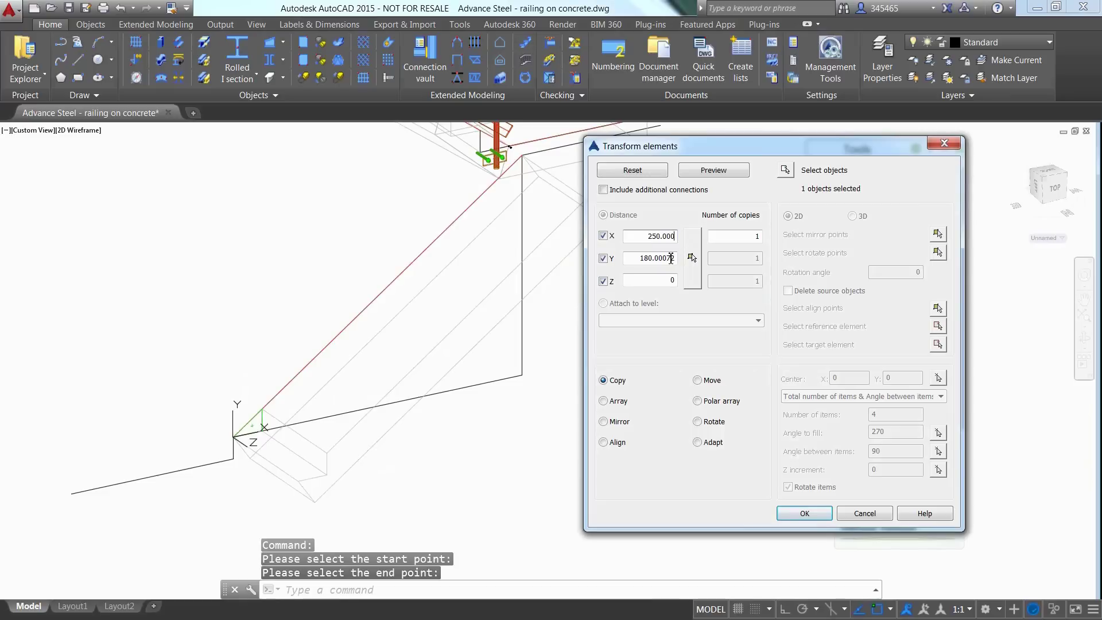
pyautogui.press('BackSpace')
pyautogui.press('BackSpace')
pyautogui.press('BackSpace')
pyautogui.press('BackSpace')
pyautogui.doubleClick(670, 258)
pyautogui.press('End')
pyautogui.press('BackSpace')
pyautogui.press('BackSpace')
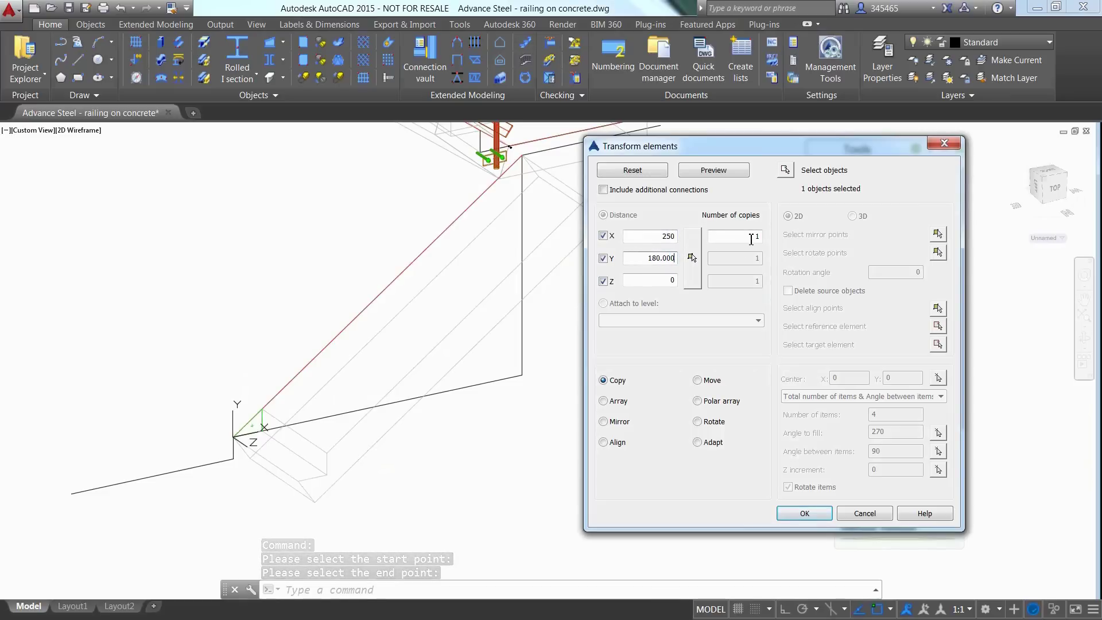
pyautogui.press('BackSpace')
pyautogui.press('BackSpace')
pyautogui.press('BackSpace')
pyautogui.press('BackSpace')
pyautogui.doubleClick(751, 237)
pyautogui.write('9')
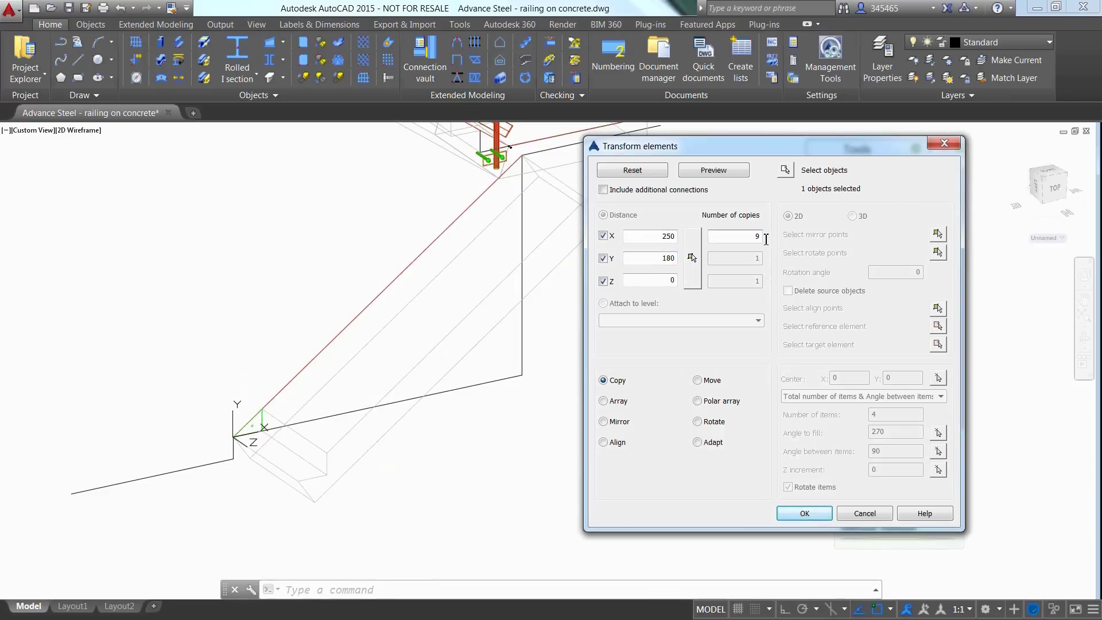
pyautogui.click(714, 170)
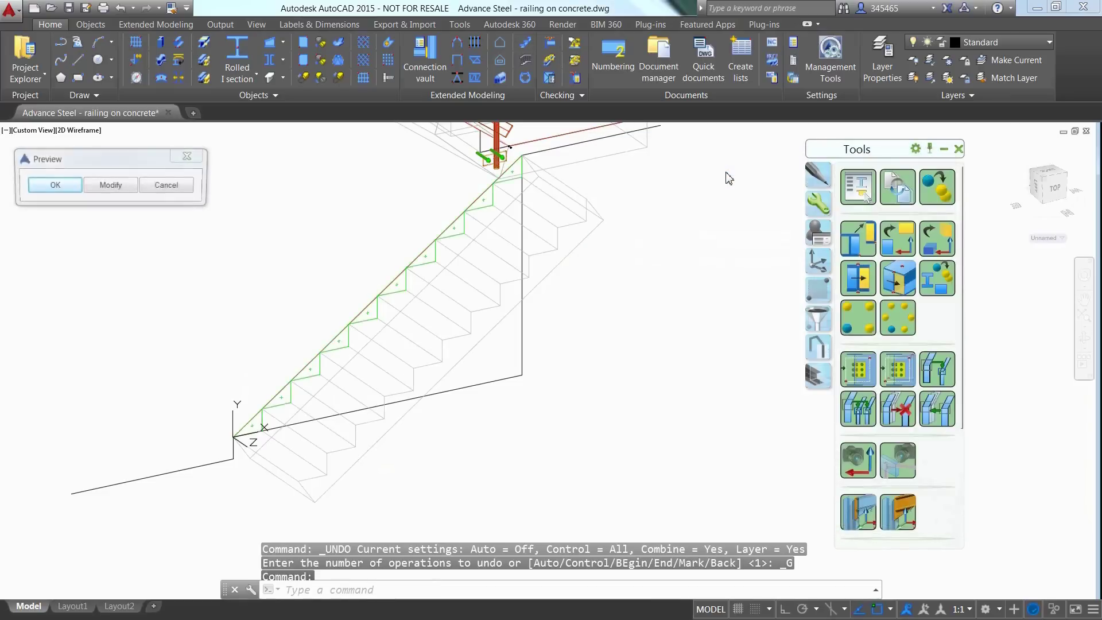
pyautogui.click(55, 186)
pyautogui.click(82, 131)
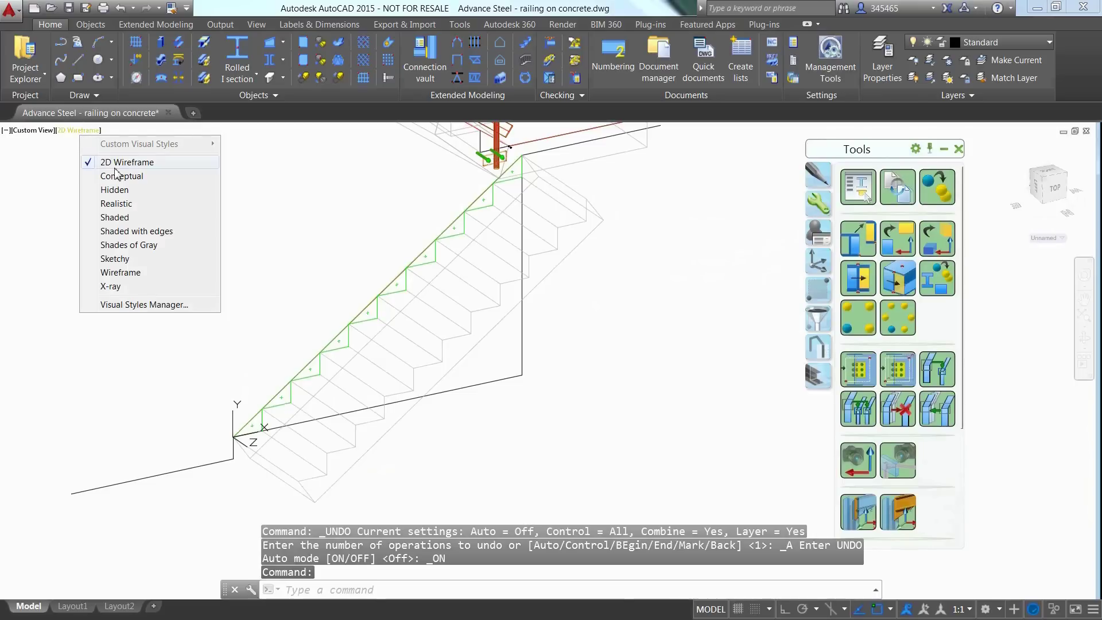
pyautogui.click(117, 204)
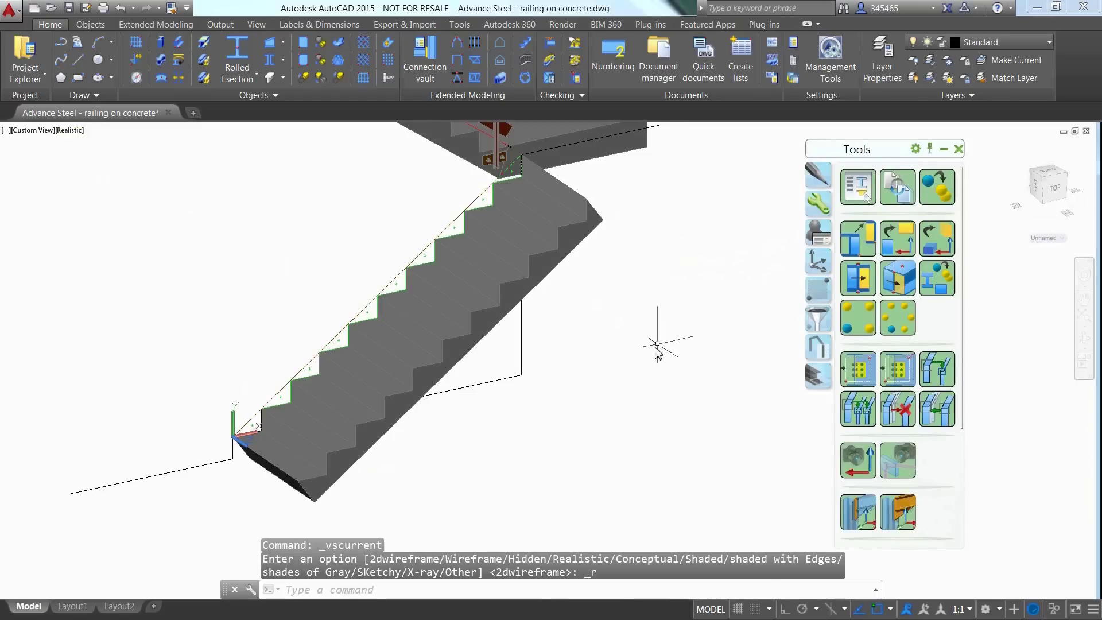
# - Rotate the UCS about Z and X, then shorten the concrete stair at that plane
pyautogui.keyDown('shift'); pyautogui.moveTo(657, 344); pyautogui.dragTo(639, 368, button='middle'); pyautogui.keyUp('shift')
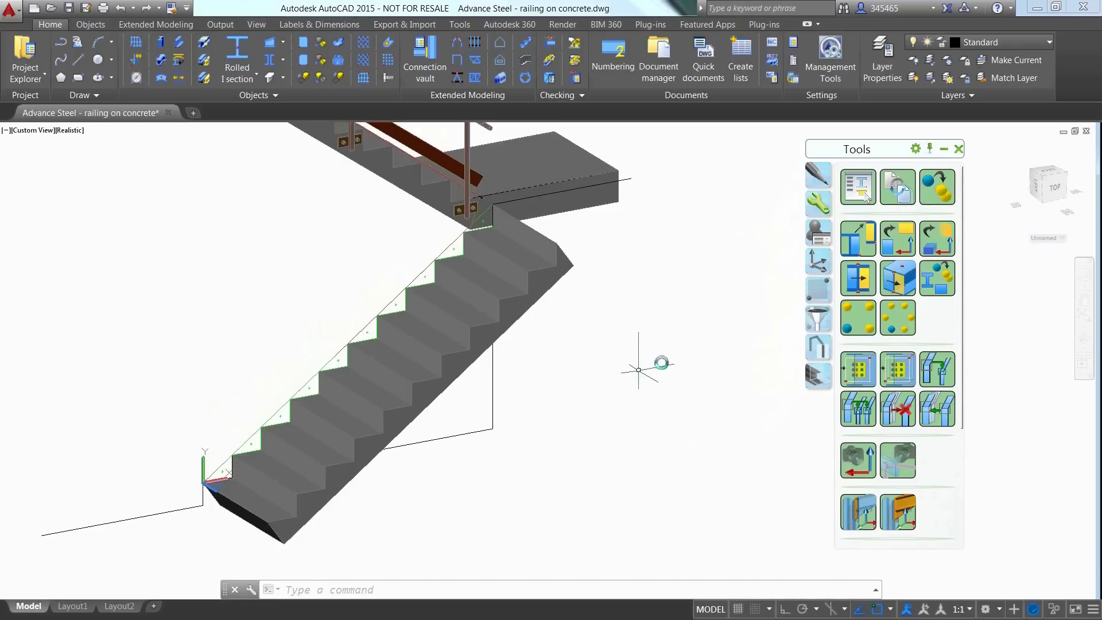
pyautogui.click(819, 262)
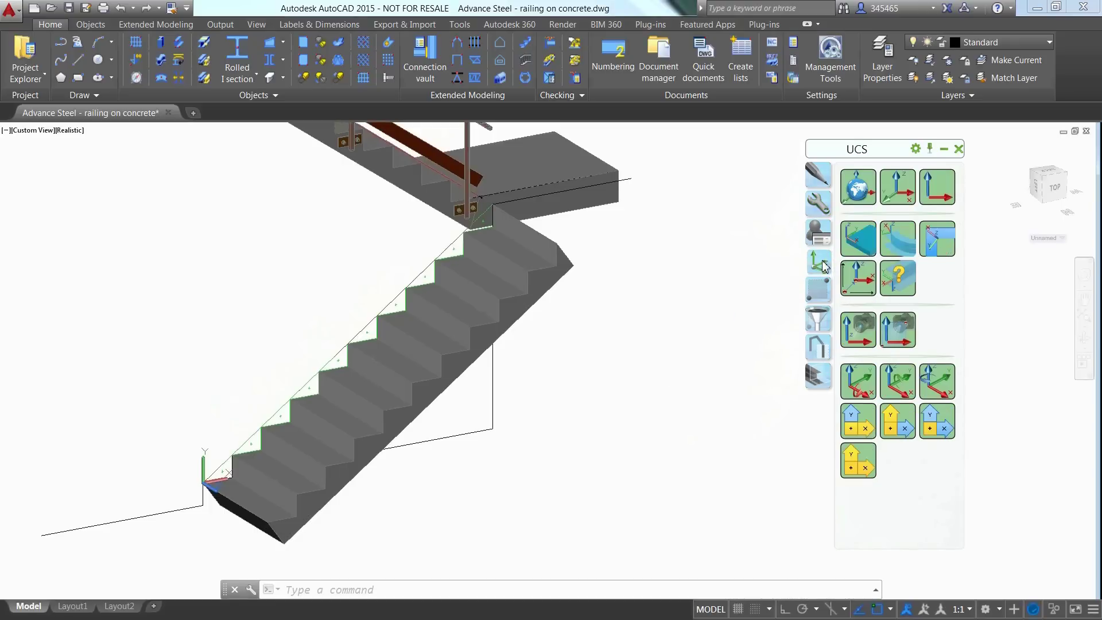
pyautogui.click(934, 384)
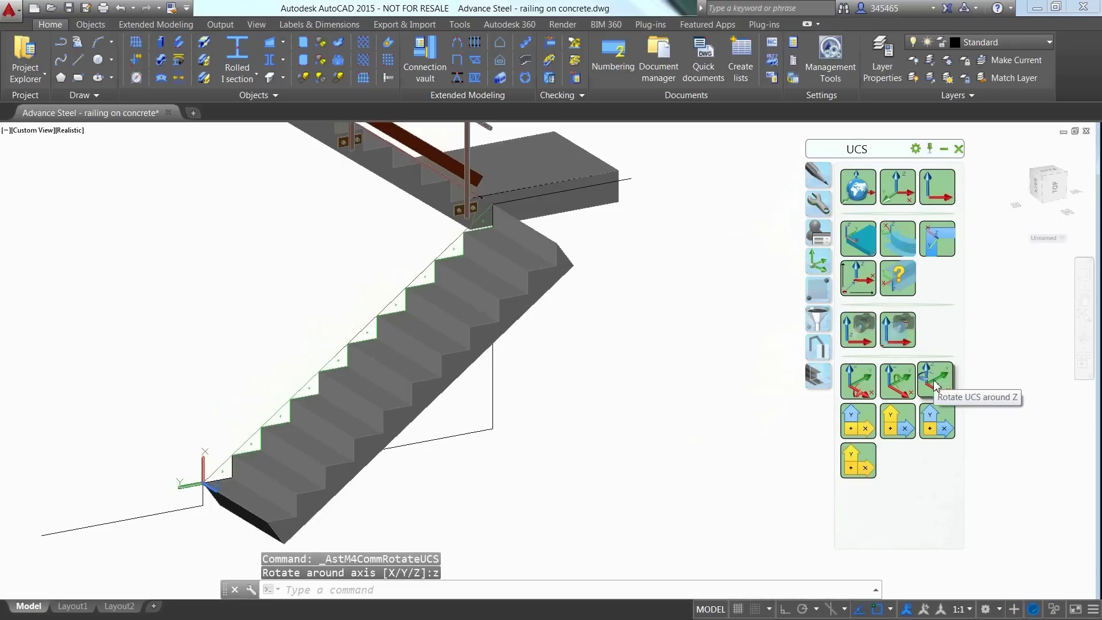
pyautogui.click(863, 388)
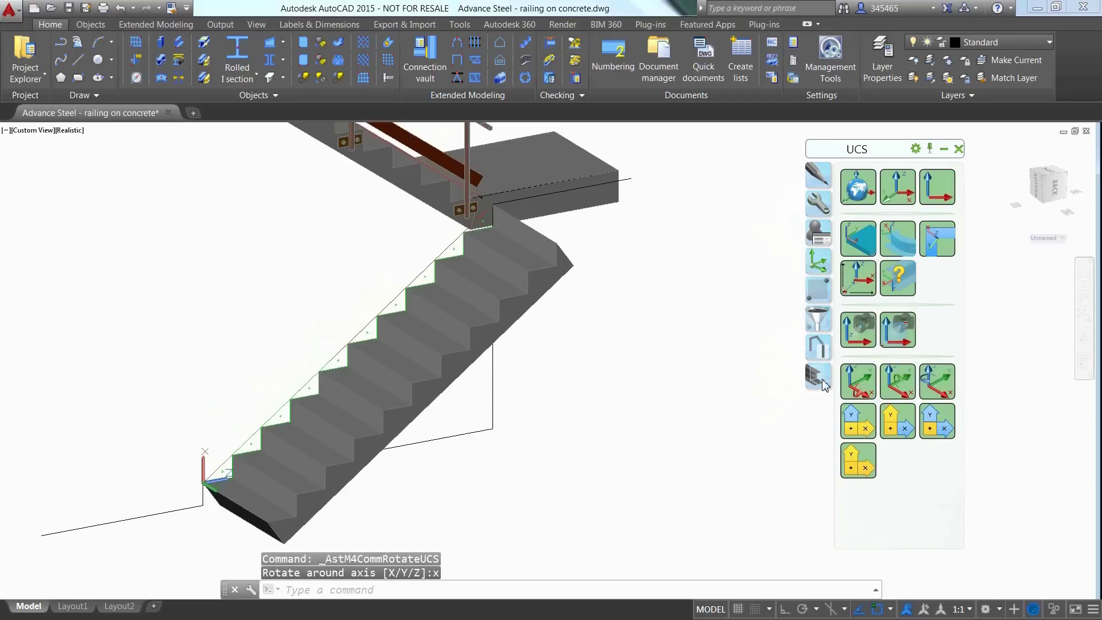
pyautogui.click(819, 380)
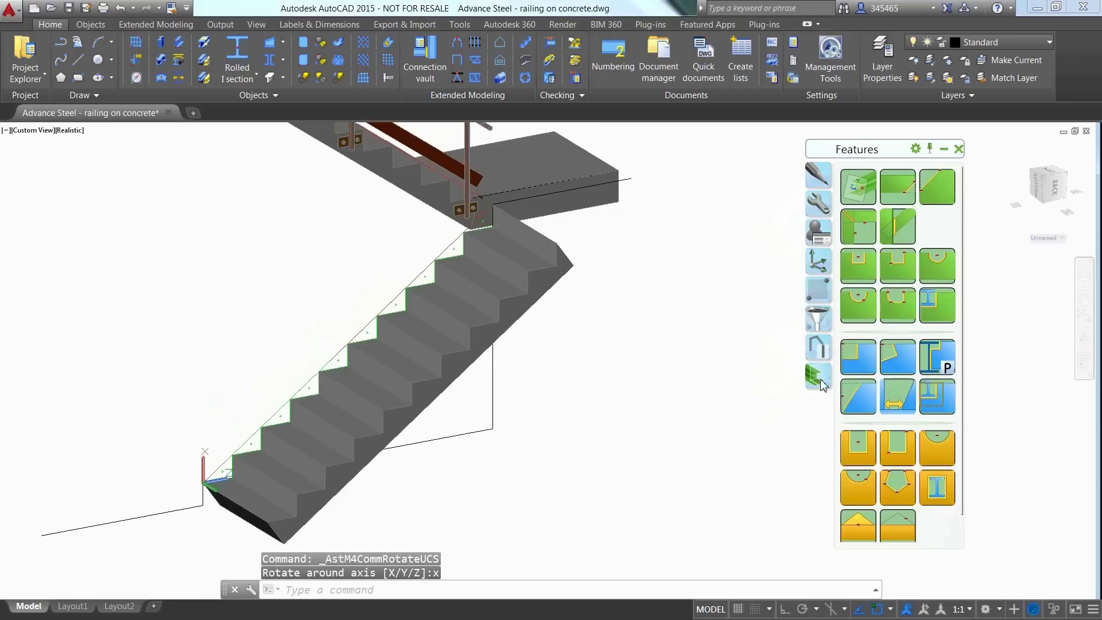
pyautogui.click(857, 185)
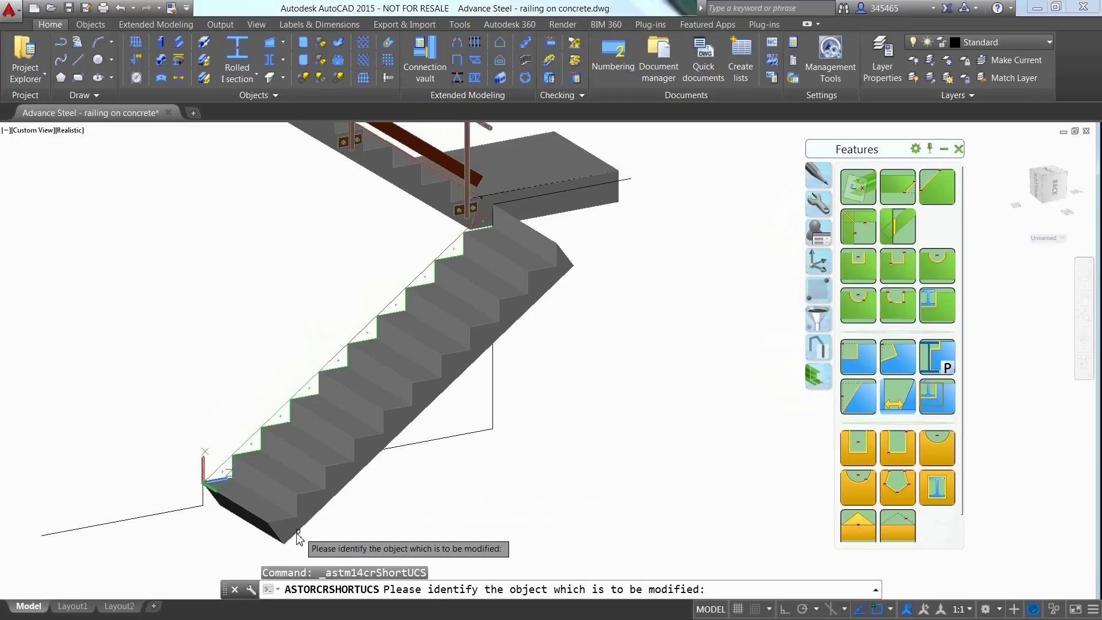
pyautogui.click(371, 539)
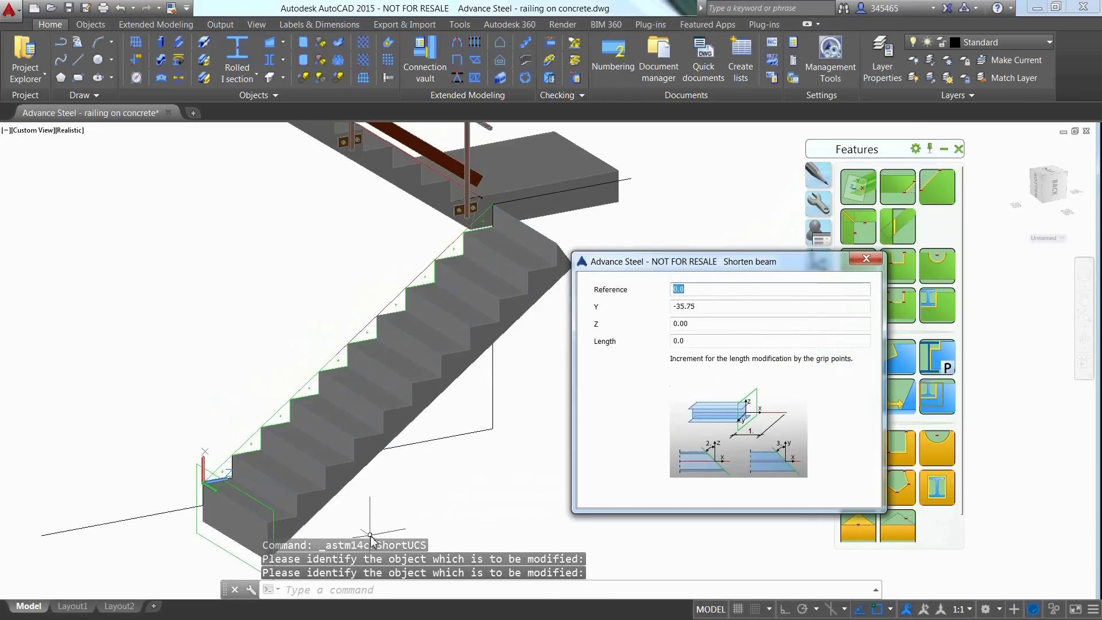
pyautogui.click(863, 262)
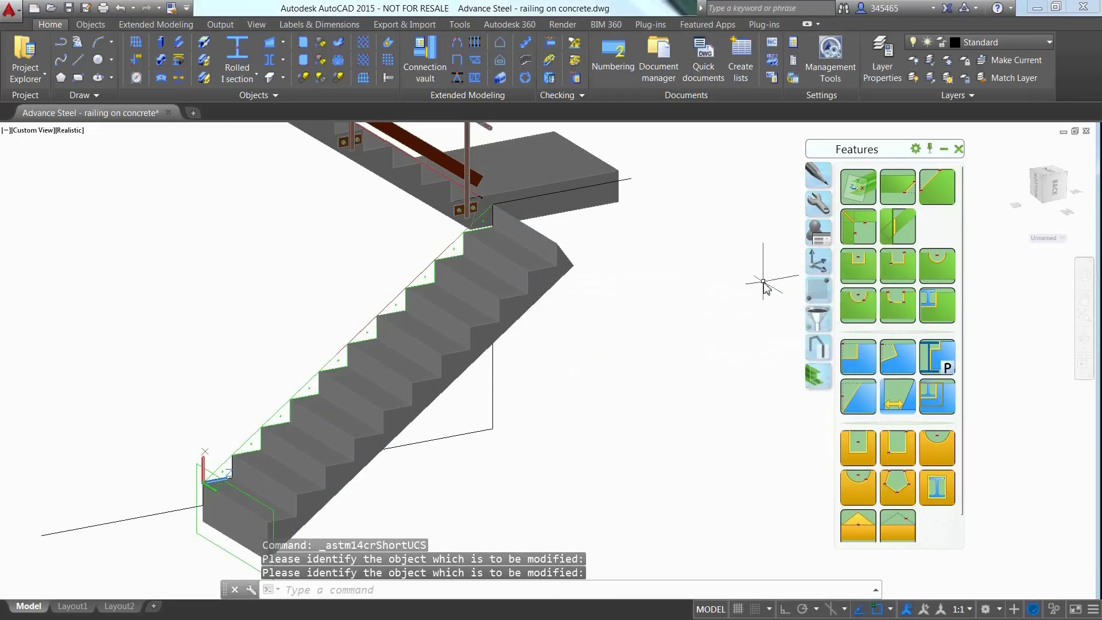
# - Reset the UCS to World and move its origin to the foot of the stair
pyautogui.click(813, 267)
pyautogui.click(858, 186)
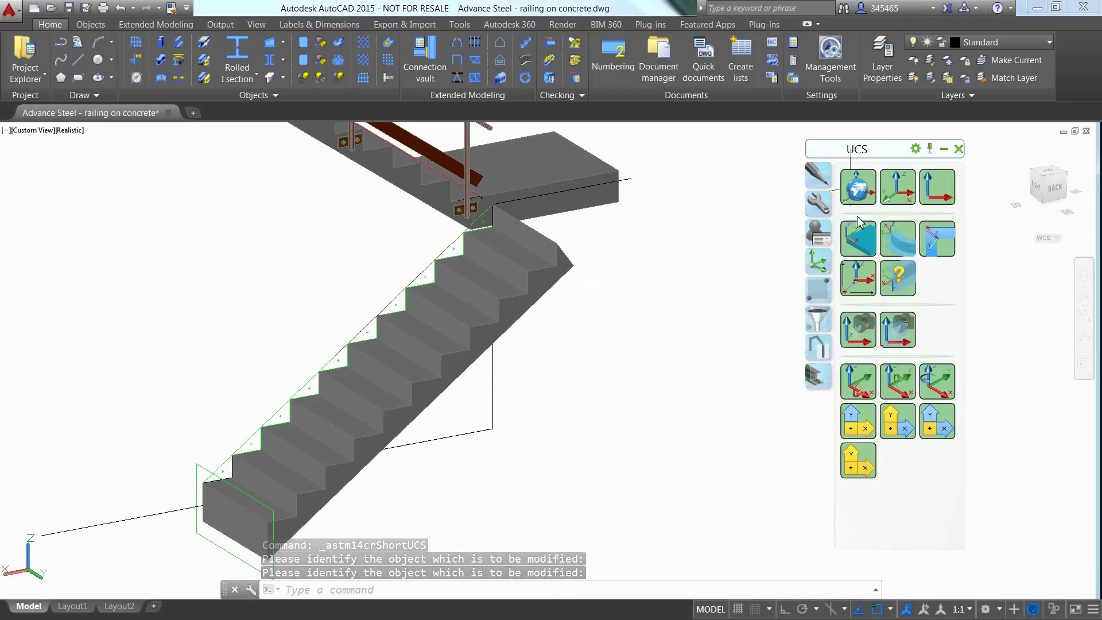
pyautogui.click(863, 283)
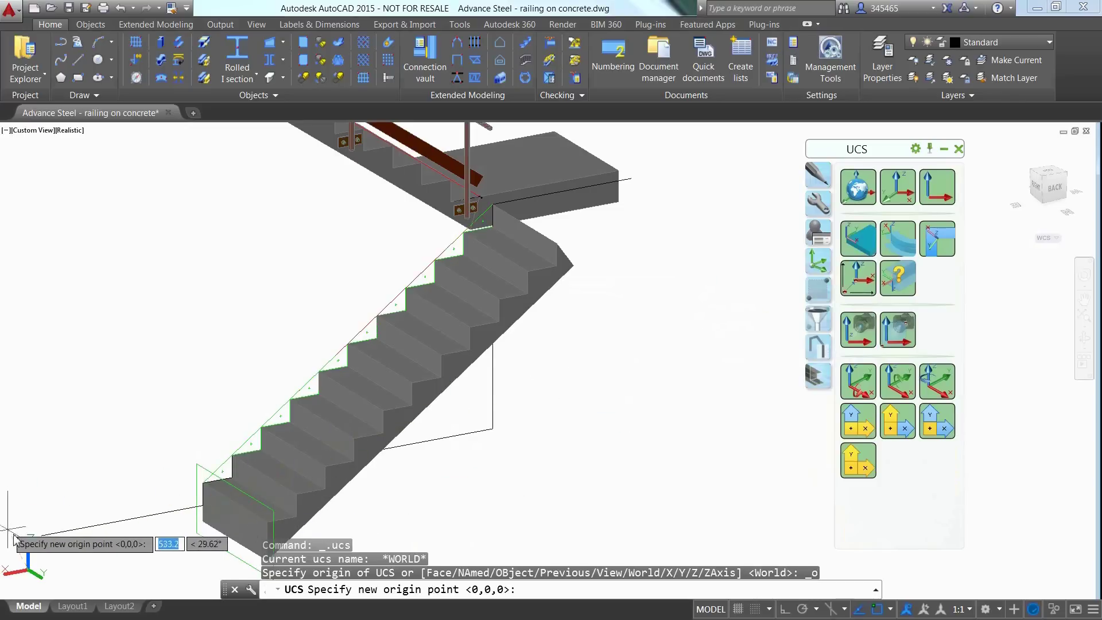
pyautogui.click(39, 536)
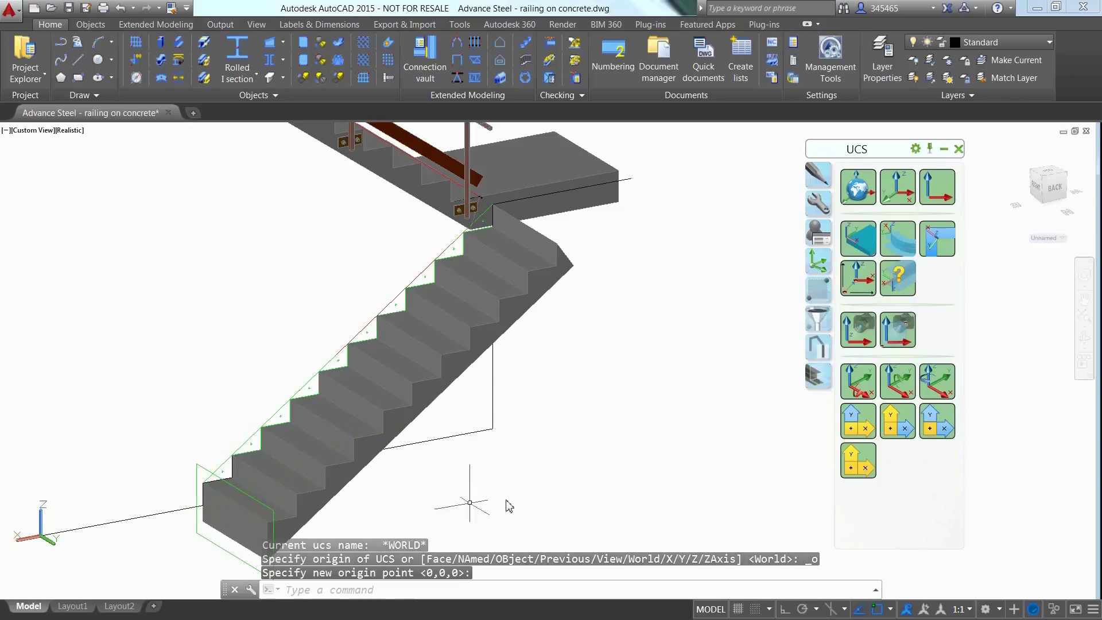
pyautogui.moveTo(621, 480); pyautogui.dragTo(686, 415, button='middle')
pyautogui.scroll(3, 494, 455)
# - Shorten the concrete stair again at the new UCS plane and bring the landing into view
pyautogui.click(813, 386)
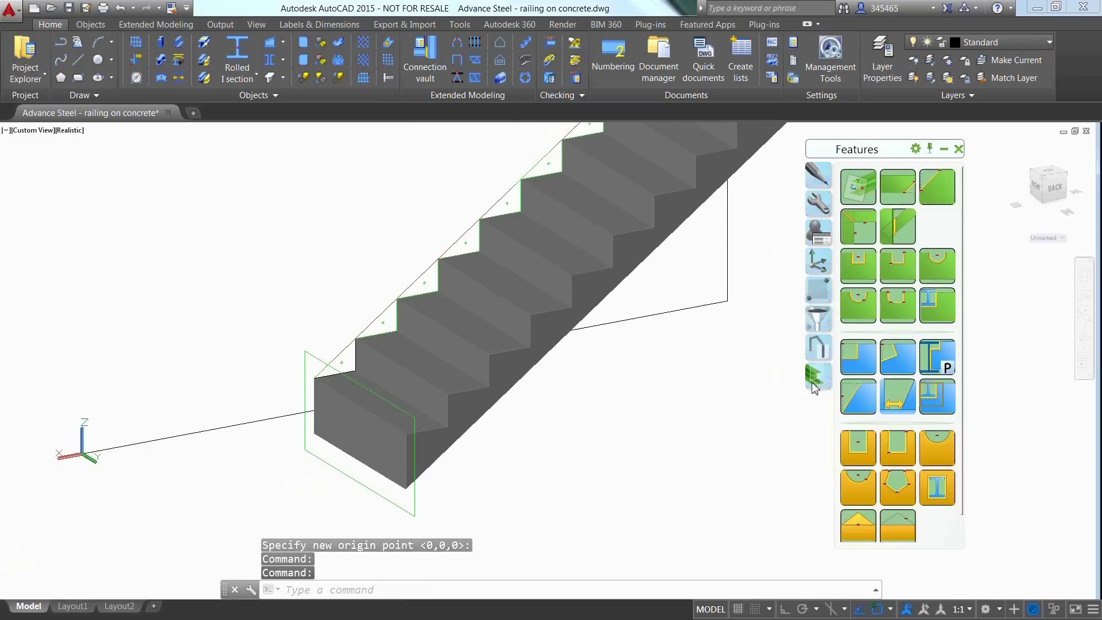
pyautogui.click(864, 192)
pyautogui.click(423, 447)
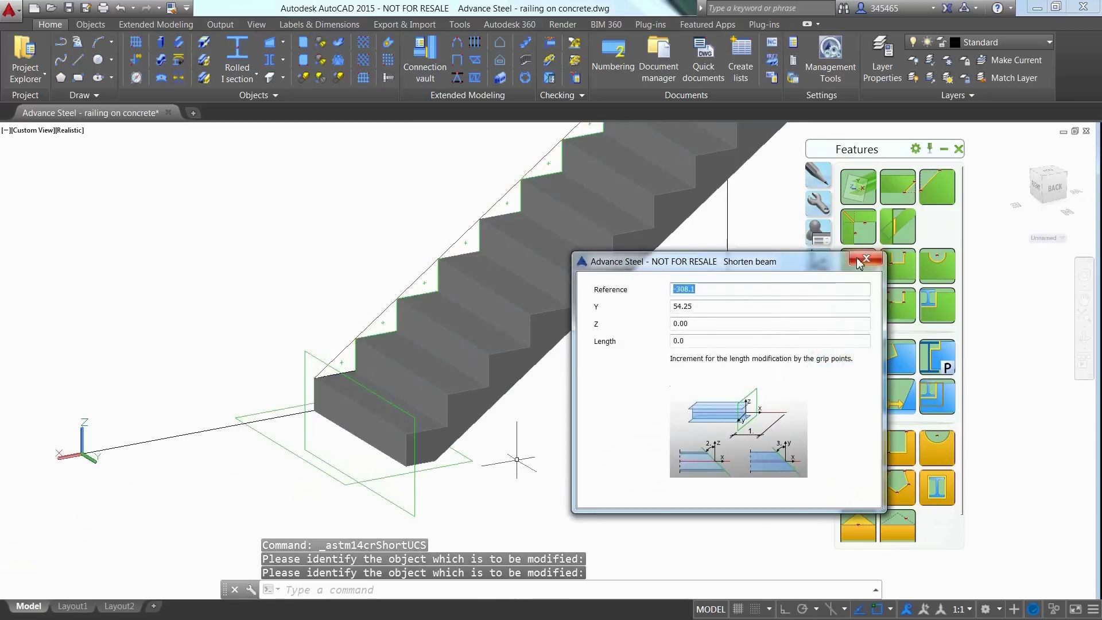
pyautogui.click(865, 259)
pyautogui.moveTo(737, 256); pyautogui.dragTo(480, 455, button='middle')
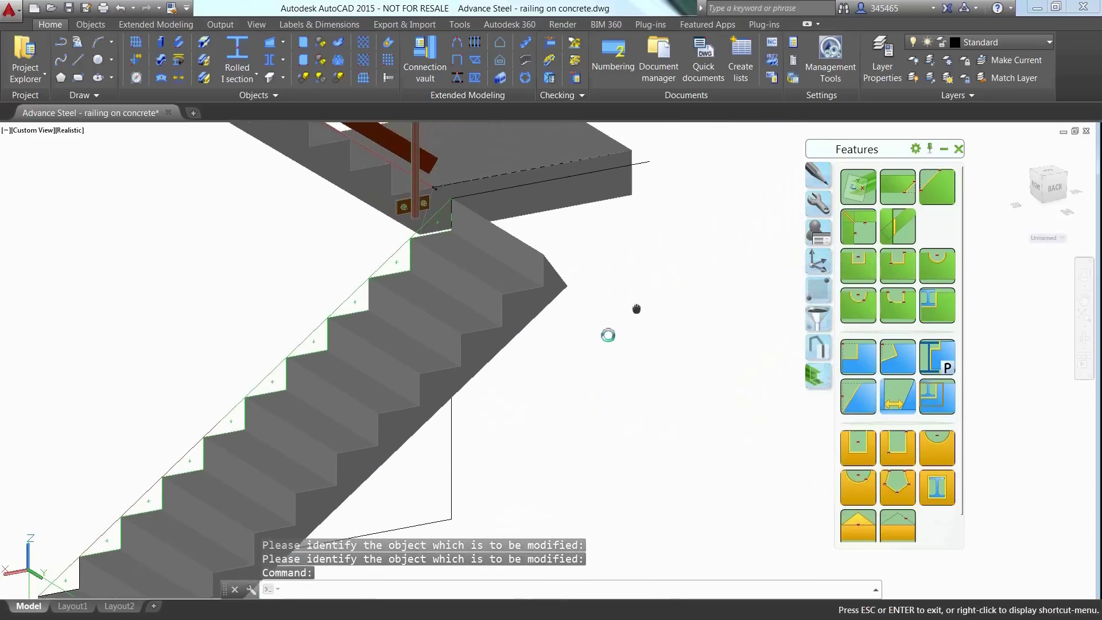
pyautogui.moveTo(635, 308); pyautogui.dragTo(504, 417, button='middle')
pyautogui.scroll(4, 516, 379)
pyautogui.moveTo(516, 375); pyautogui.dragTo(647, 461, button='middle')
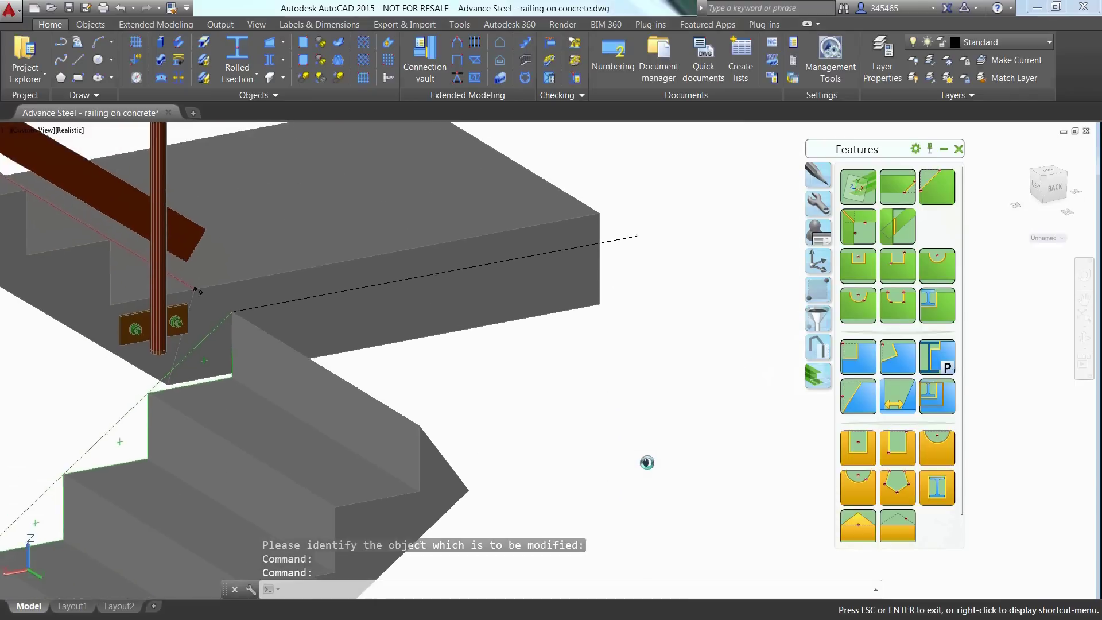
pyautogui.press('Escape')
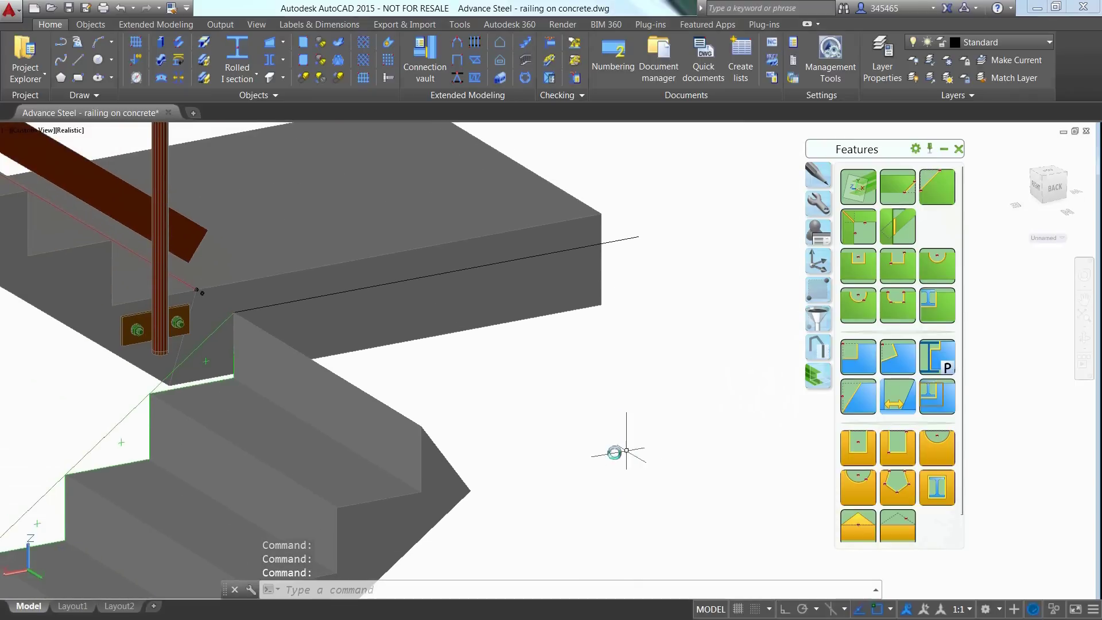
pyautogui.click(829, 58)
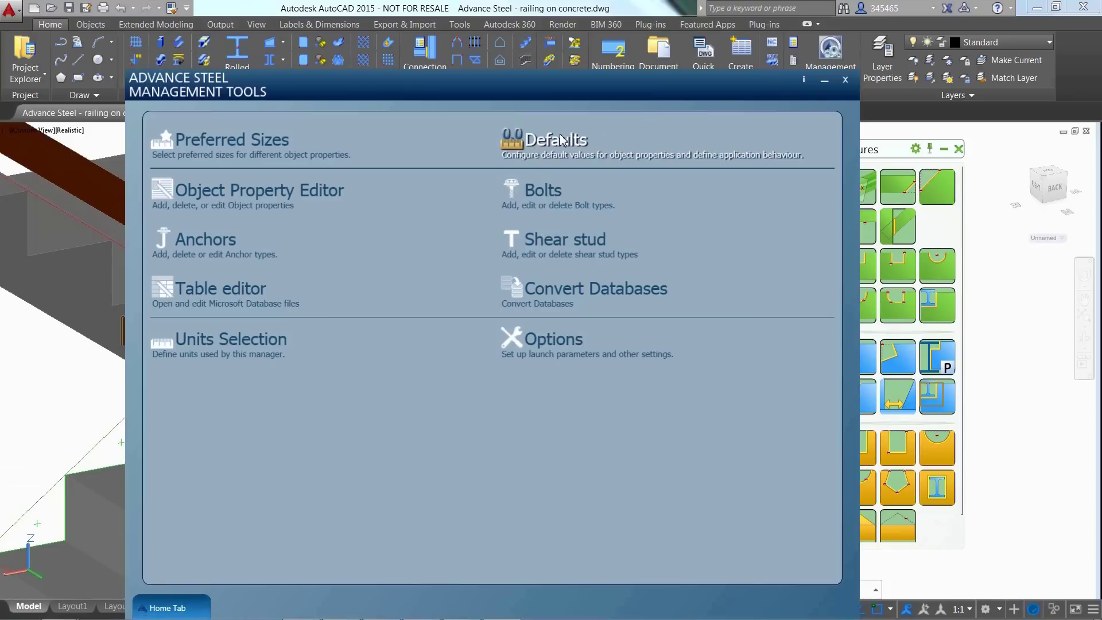
pyautogui.click(558, 138)
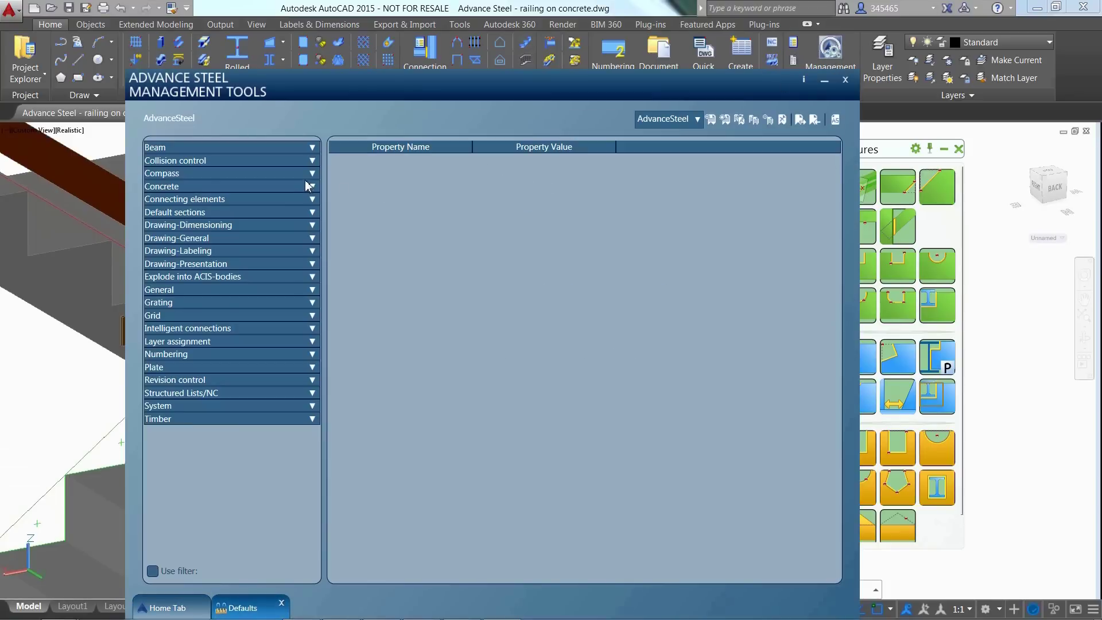
pyautogui.click(312, 187)
pyautogui.click(195, 200)
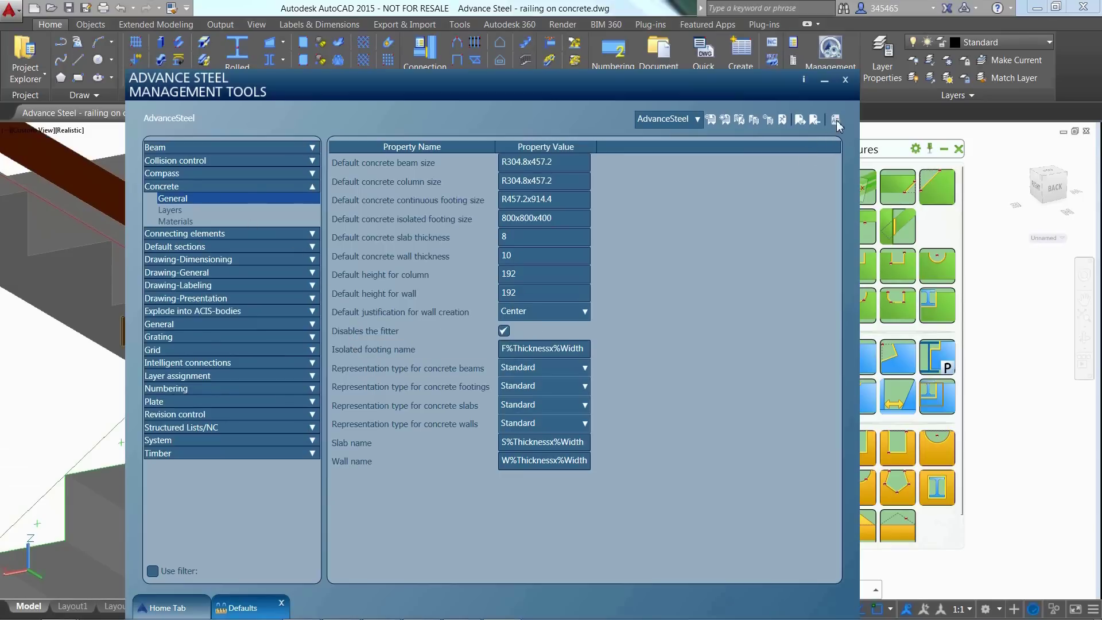
# - Draw a horizontal concrete beam from the top step corner as the landing slab
pyautogui.click(844, 81)
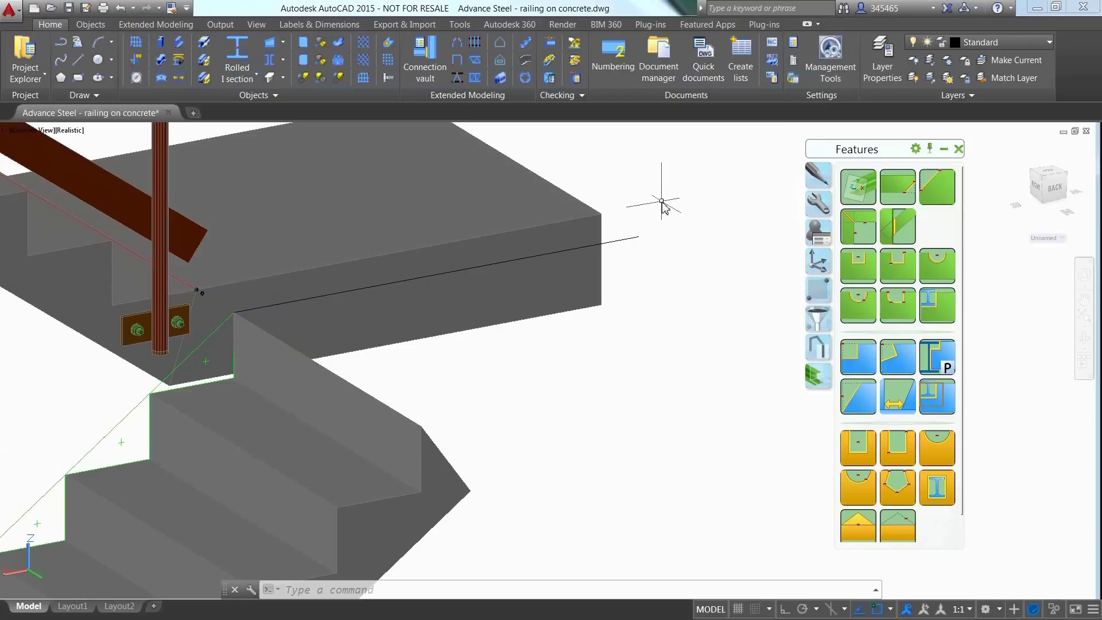
pyautogui.click(282, 78)
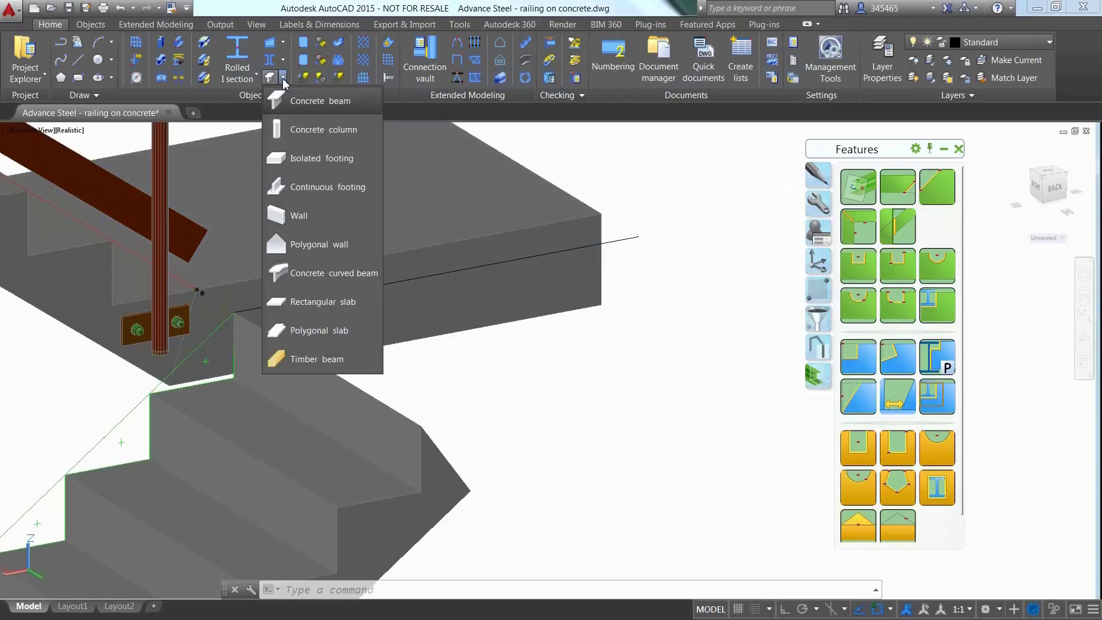
pyautogui.click(299, 102)
pyautogui.click(234, 312)
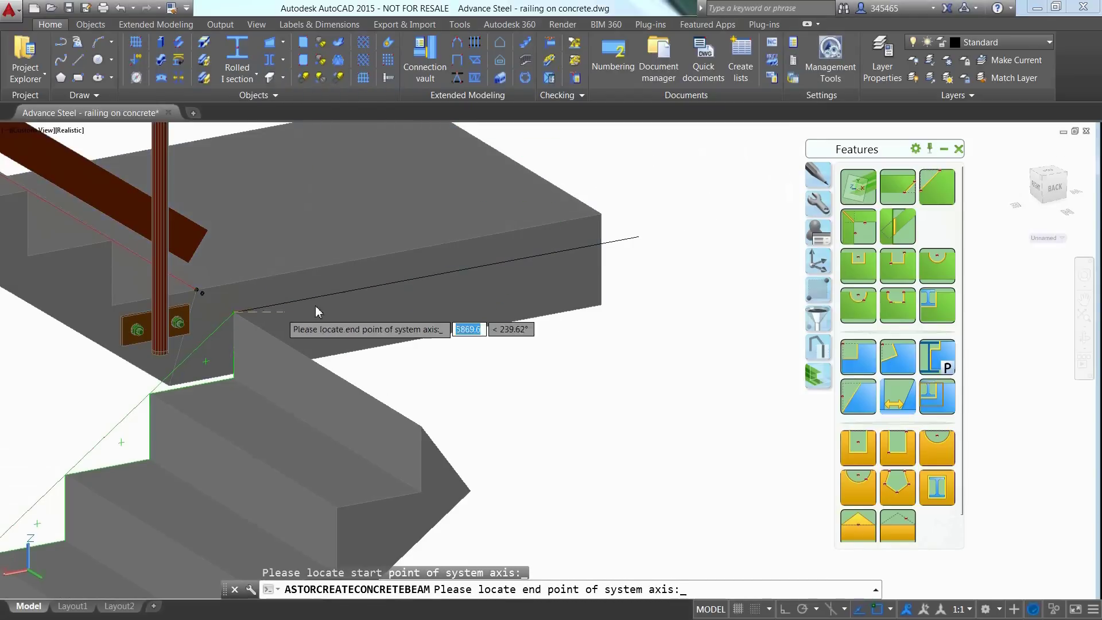
pyautogui.click(641, 239)
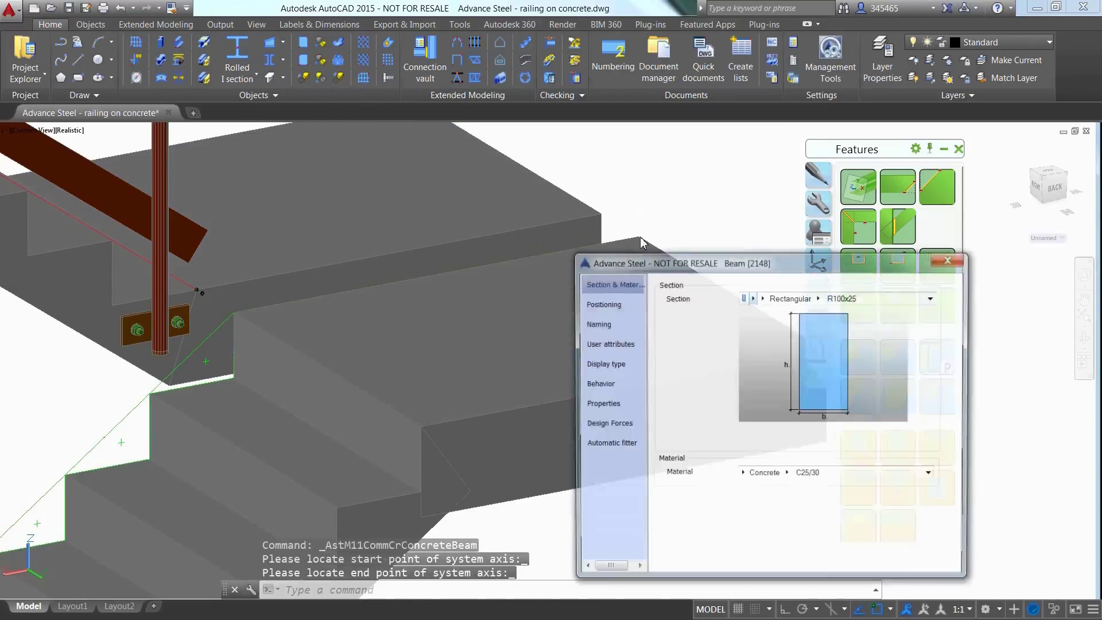
pyautogui.click(956, 260)
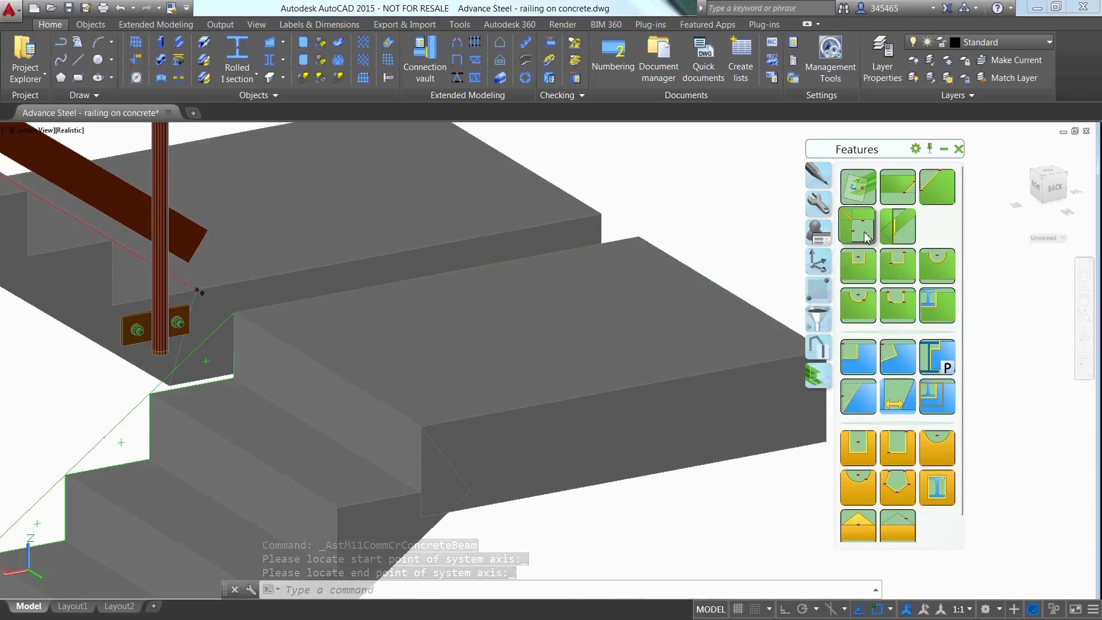
# - Miter-join the landing beam to the stair flight with a fitter joint
pyautogui.click(862, 232)
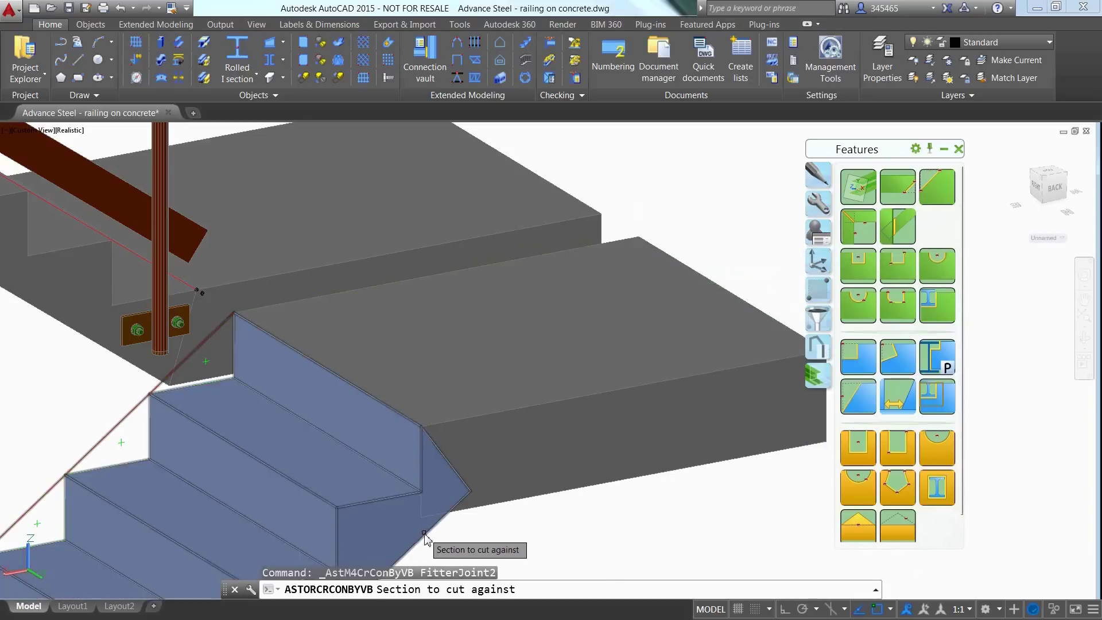
pyautogui.click(419, 463)
pyautogui.click(510, 509)
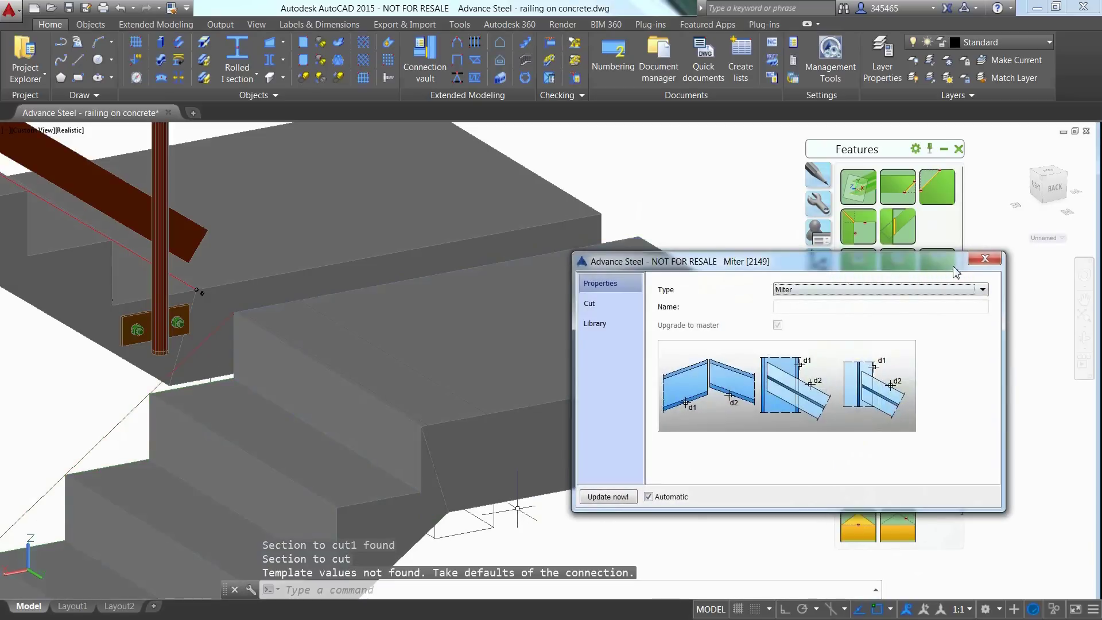
pyautogui.click(982, 259)
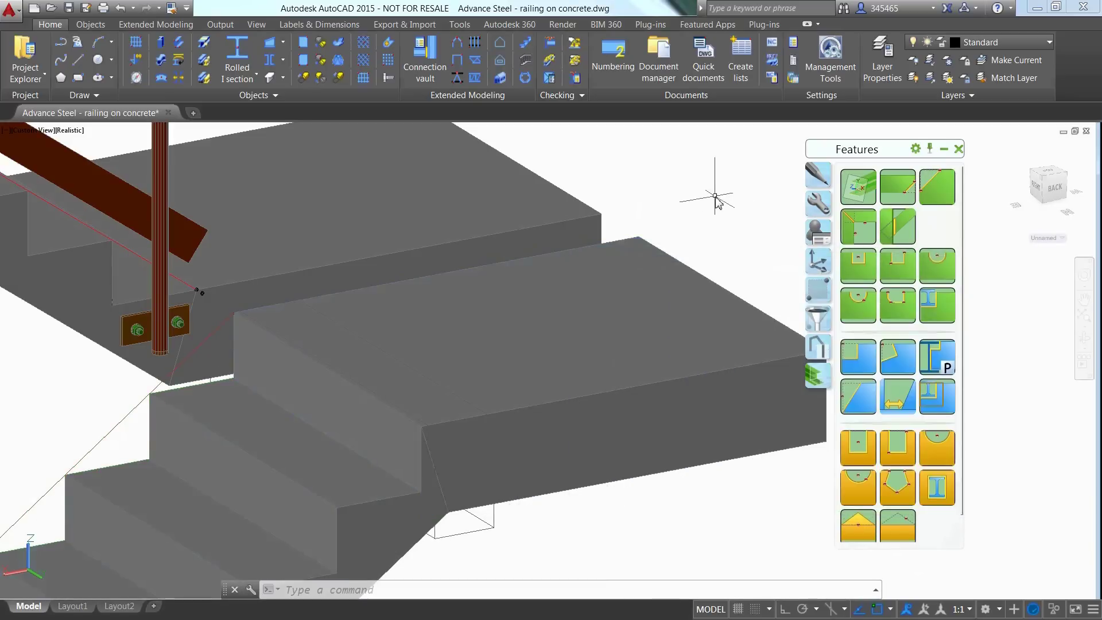
# - Draw a concrete beam along the landing's front edge and change its section to R20x25
pyautogui.click(283, 79)
pyautogui.click(304, 103)
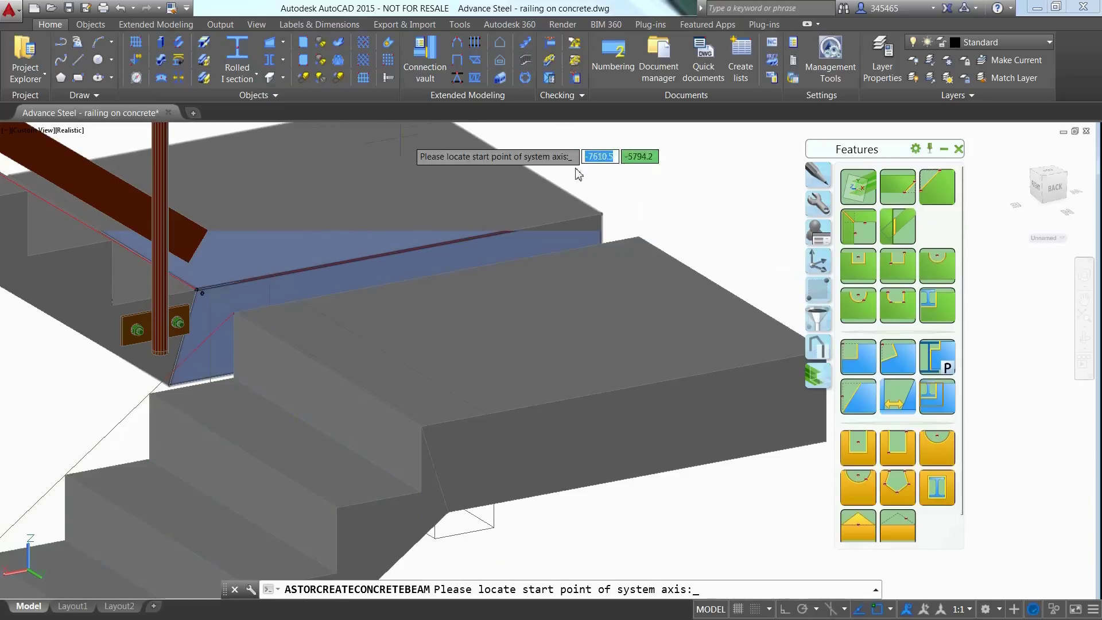
pyautogui.click(638, 235)
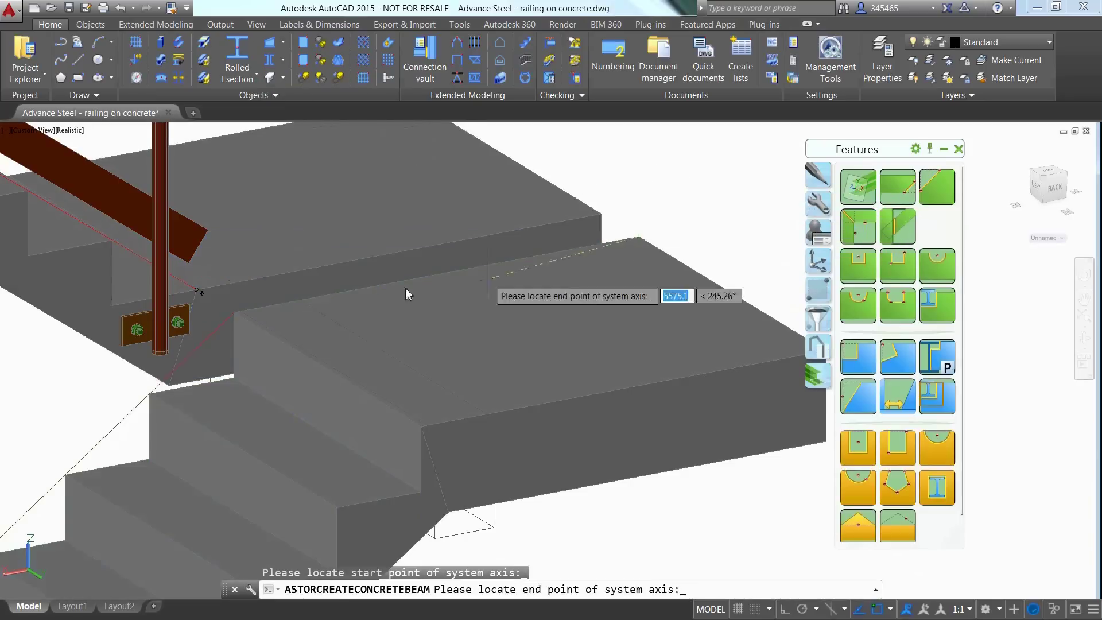
pyautogui.click(238, 314)
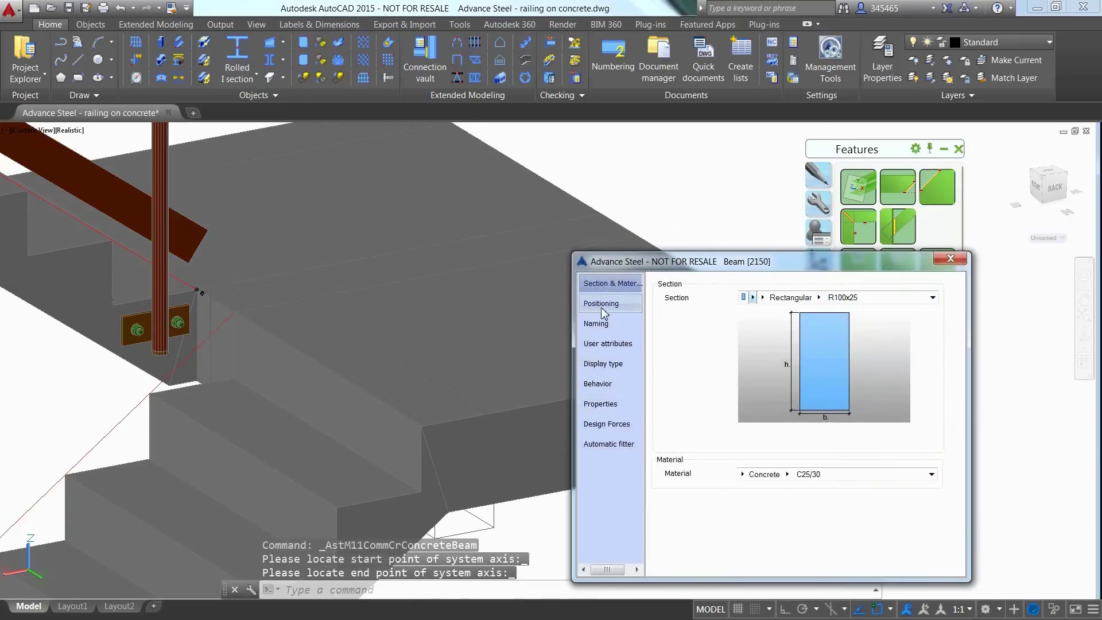
pyautogui.click(757, 297)
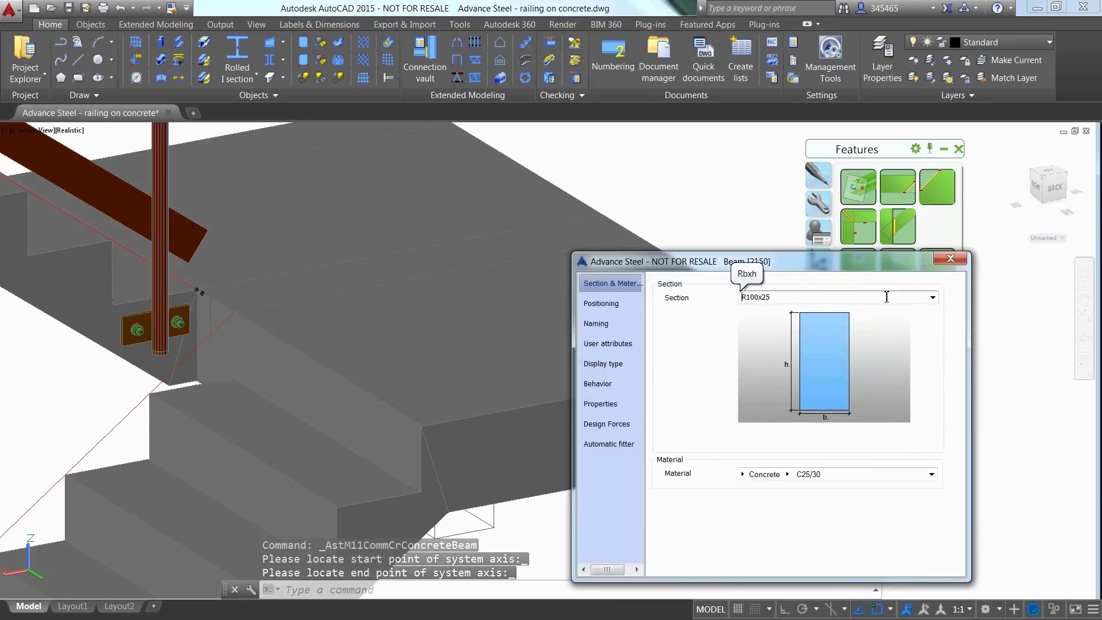
pyautogui.write('2')
pyautogui.press('Return')
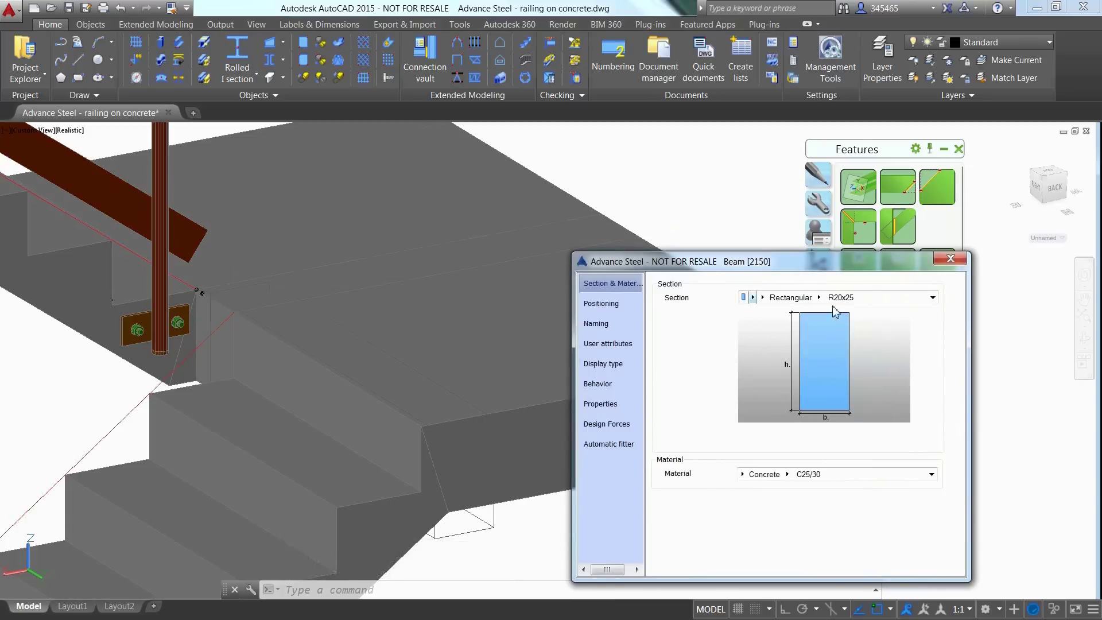
pyautogui.click(947, 259)
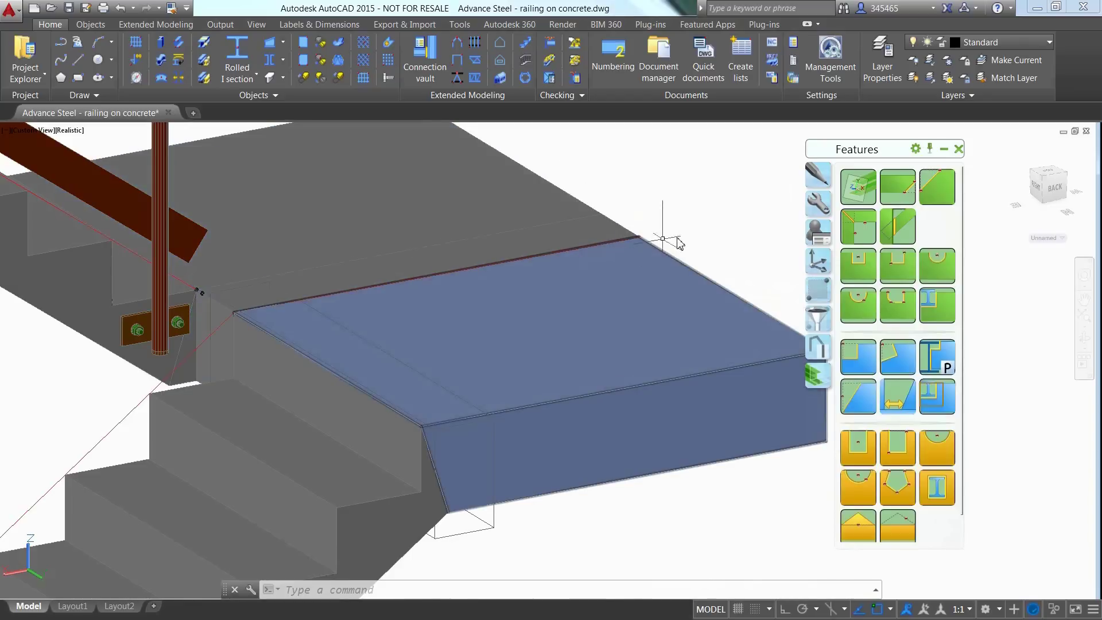
# - Create a railing on the concrete stair from the bottom corner to the upper landing
pyautogui.scroll(-5, 677, 235)
pyautogui.moveTo(622, 294); pyautogui.dragTo(669, 206, button='middle')
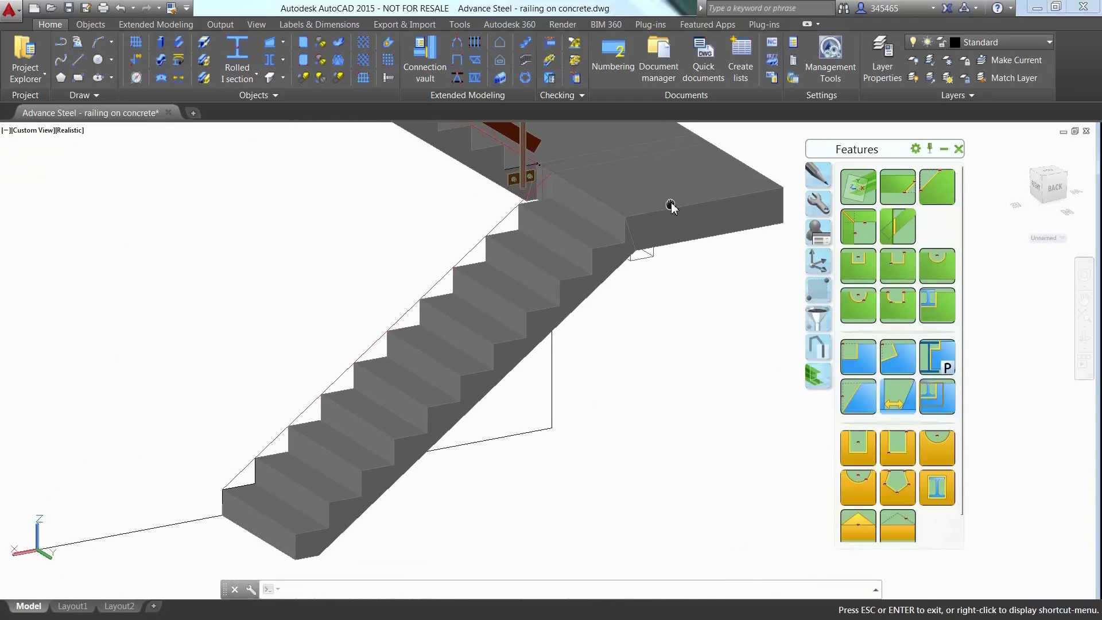
pyautogui.click(525, 62)
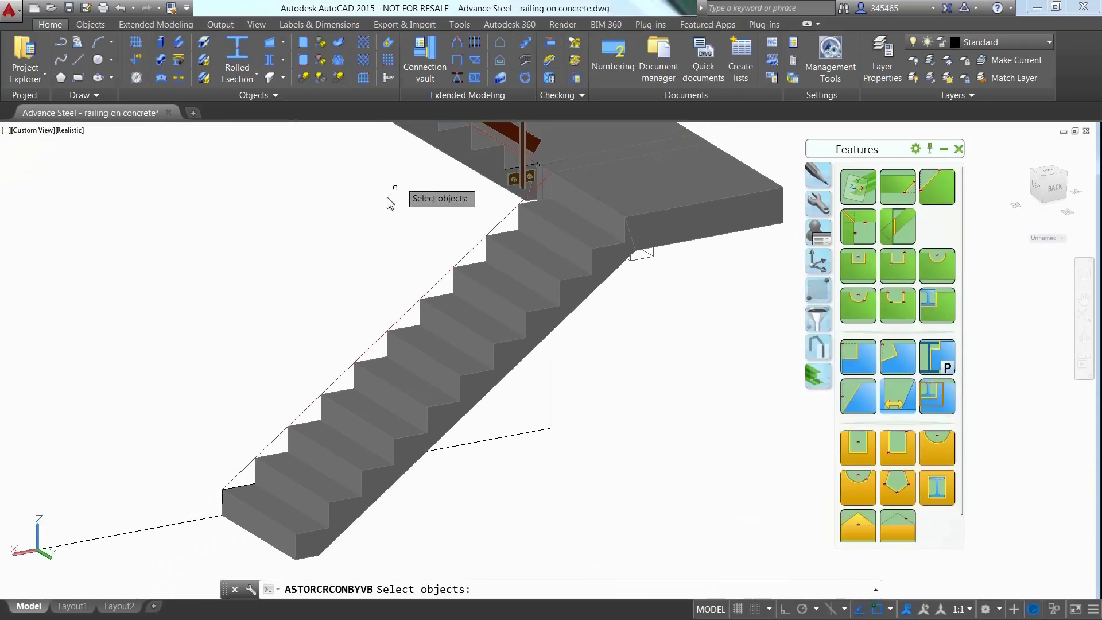
pyautogui.click(425, 329)
pyautogui.press('Return')
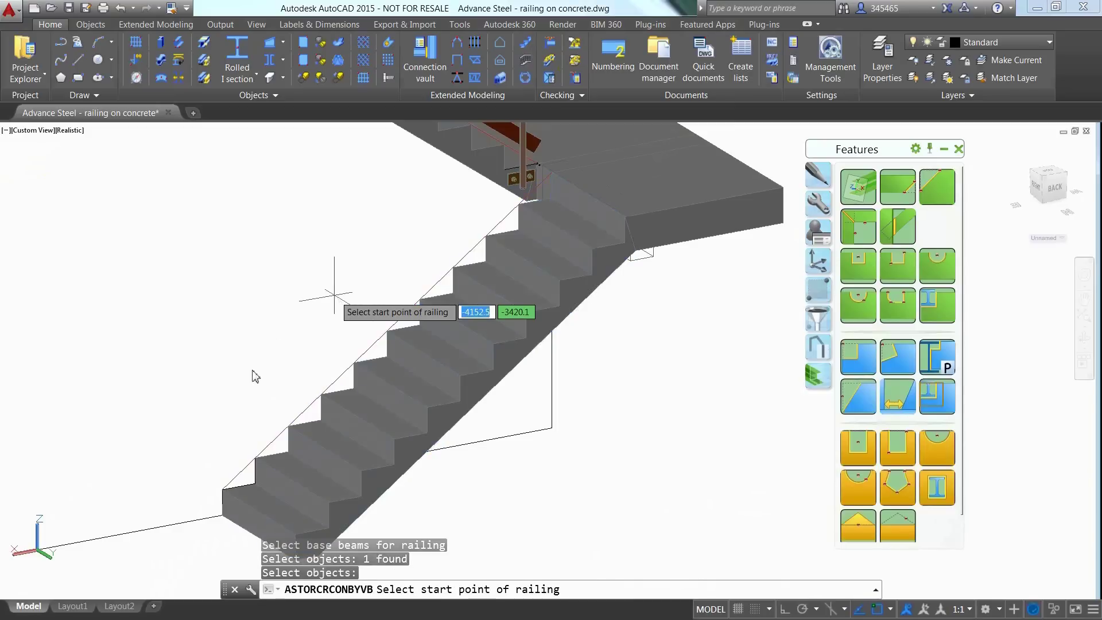
pyautogui.click(222, 489)
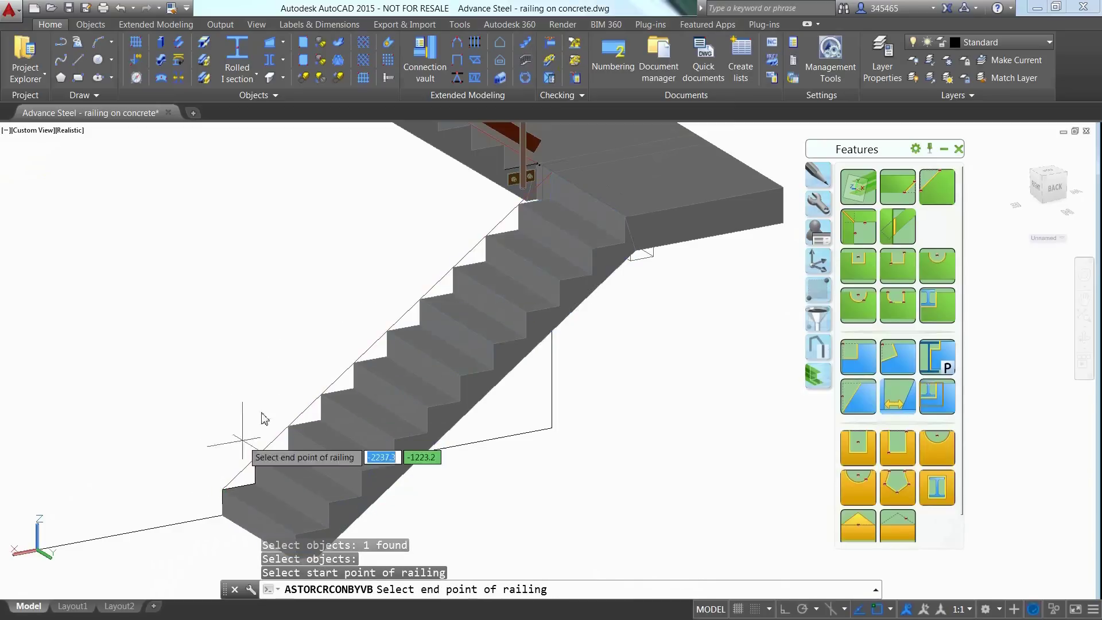
pyautogui.click(553, 179)
pyautogui.press('Return')
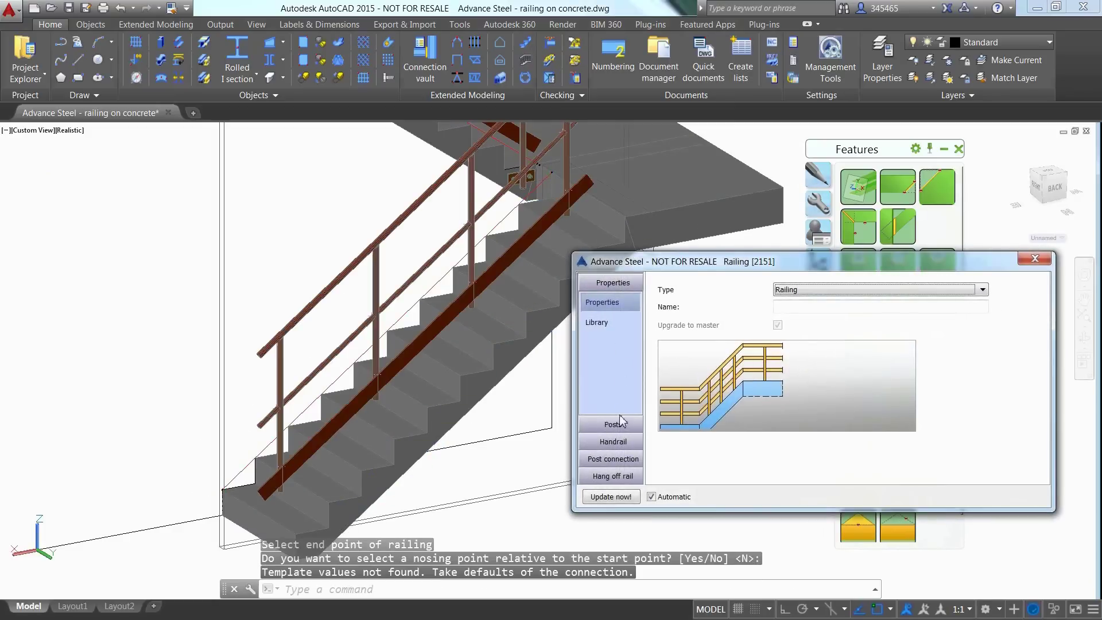
# - Set the railing's post alignment to Left
pyautogui.click(613, 424)
pyautogui.click(814, 319)
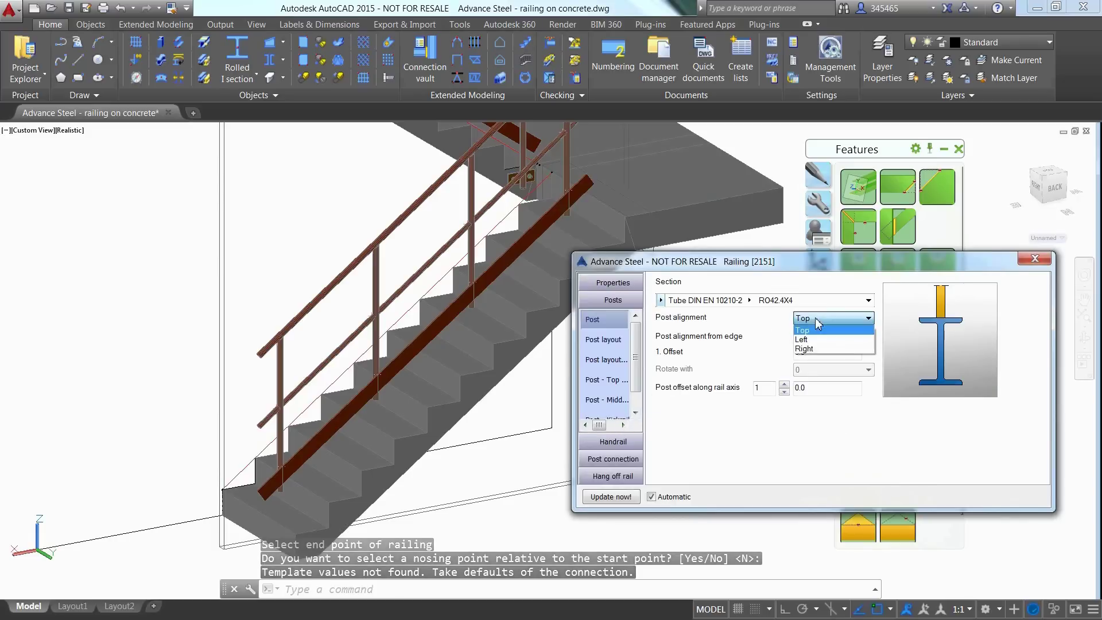
pyautogui.click(816, 336)
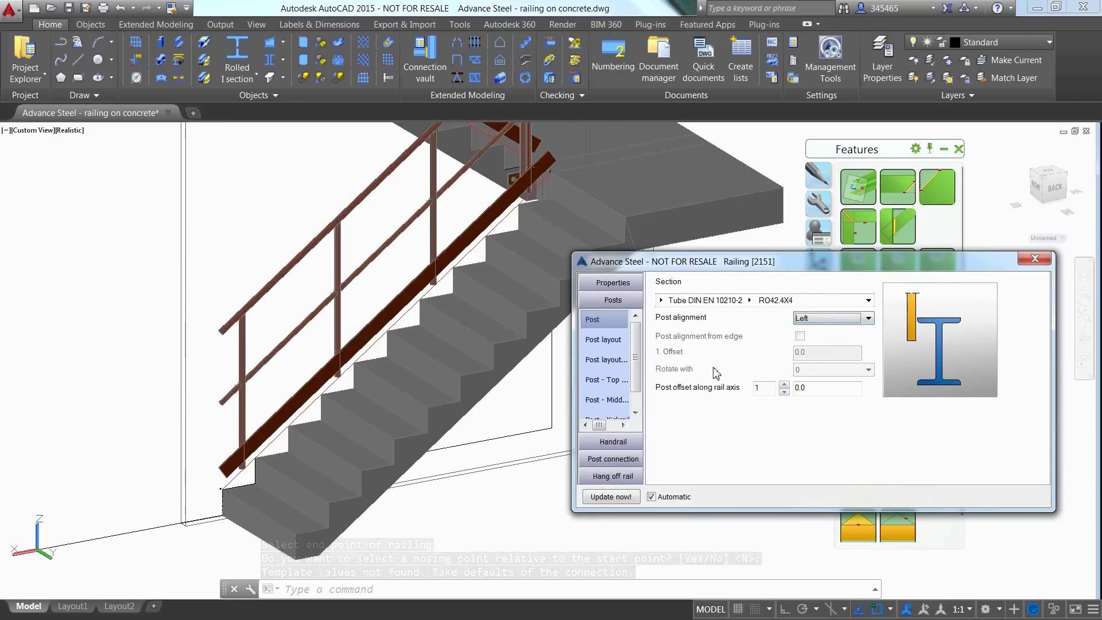
pyautogui.keyDown('shift'); pyautogui.moveTo(472, 409); pyautogui.dragTo(248, 386, button='middle'); pyautogui.keyUp('shift')
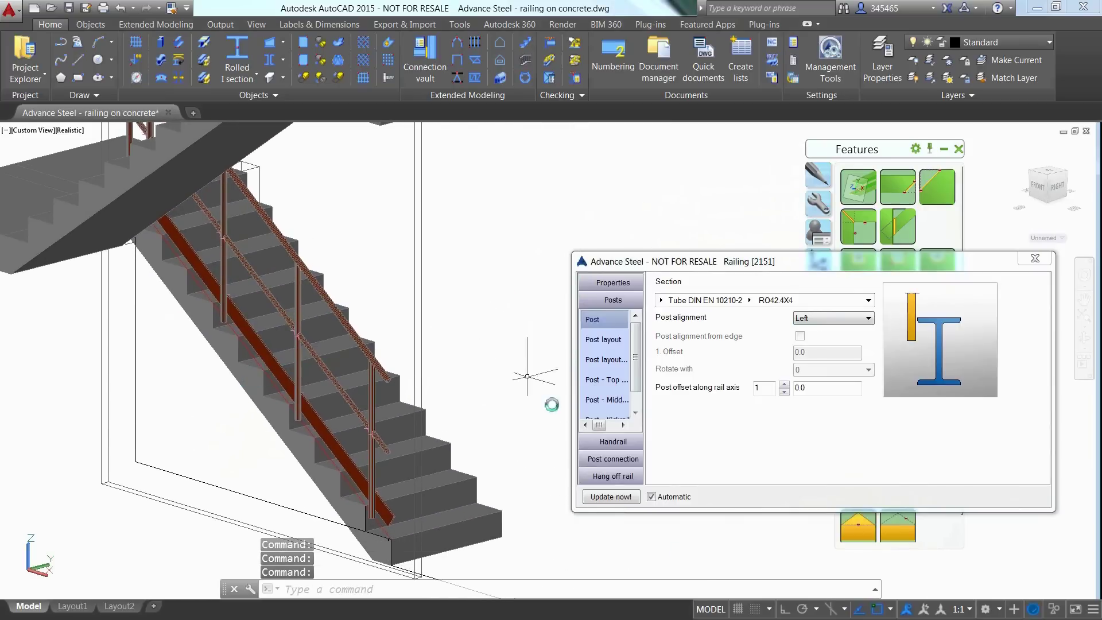
# - Connect the posts with Plate with weld, slope plate distances 180 and 100
pyautogui.click(613, 458)
pyautogui.click(801, 286)
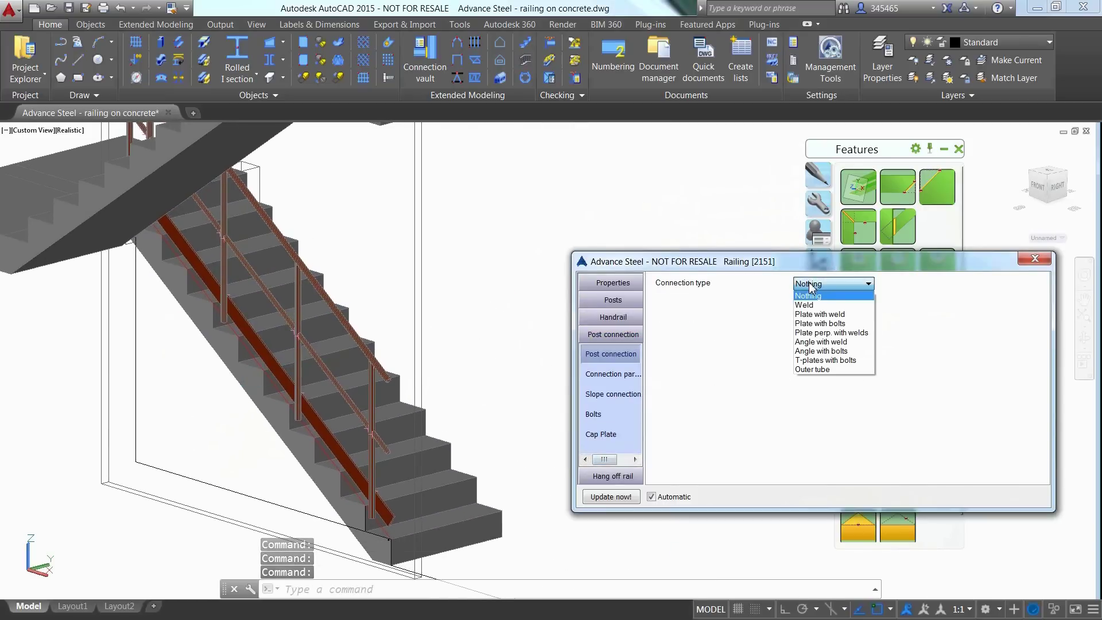
pyautogui.click(823, 318)
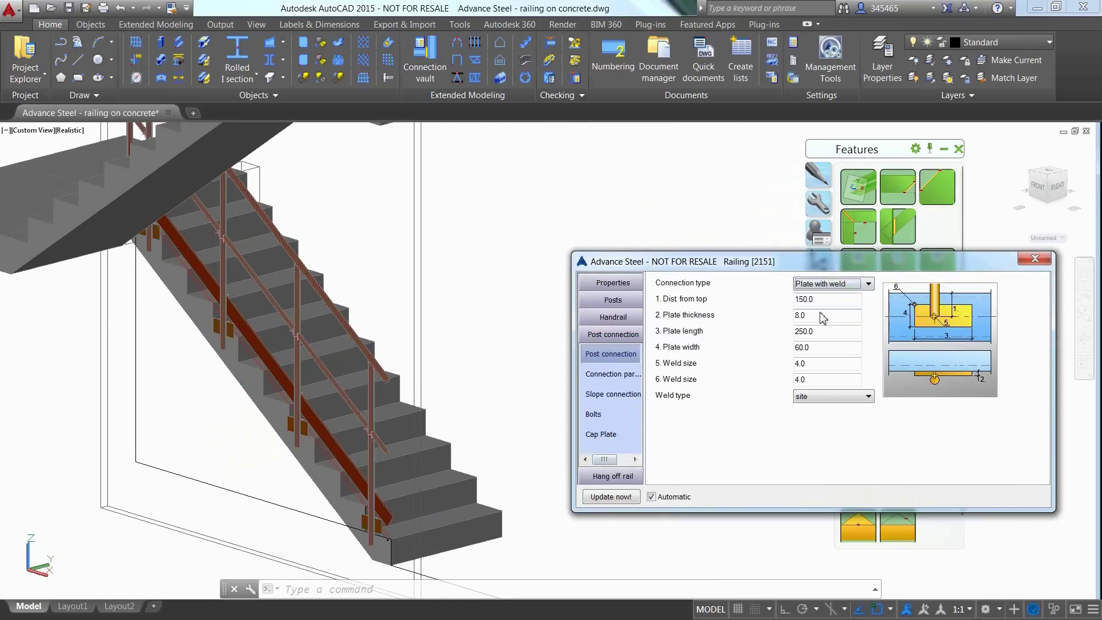
pyautogui.click(627, 394)
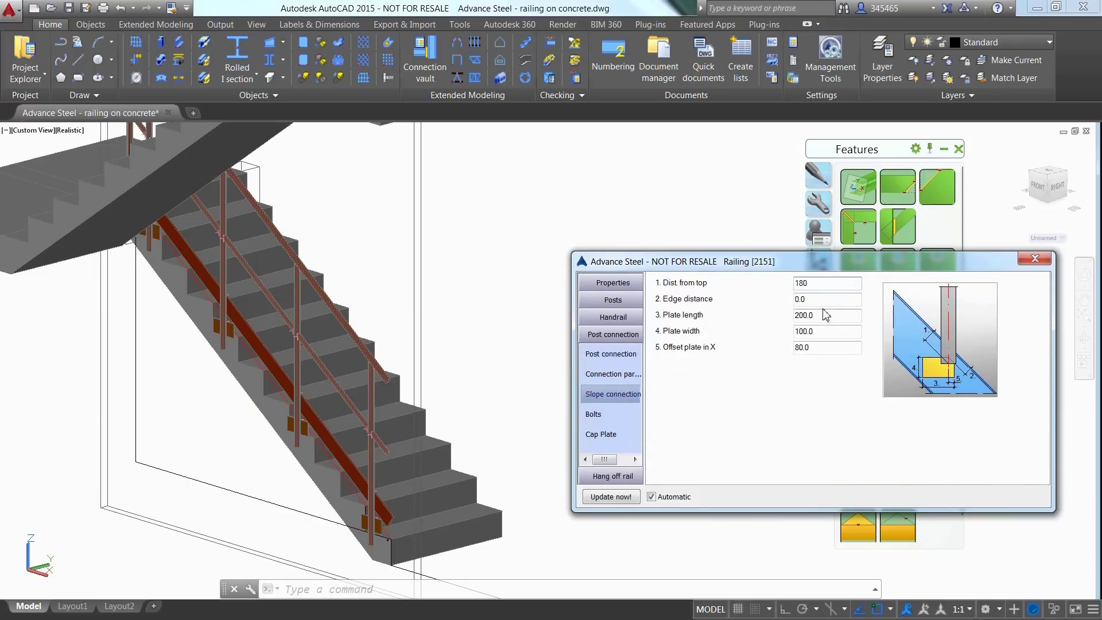
pyautogui.press('Tab')
pyautogui.write('100')
pyautogui.press('Return')
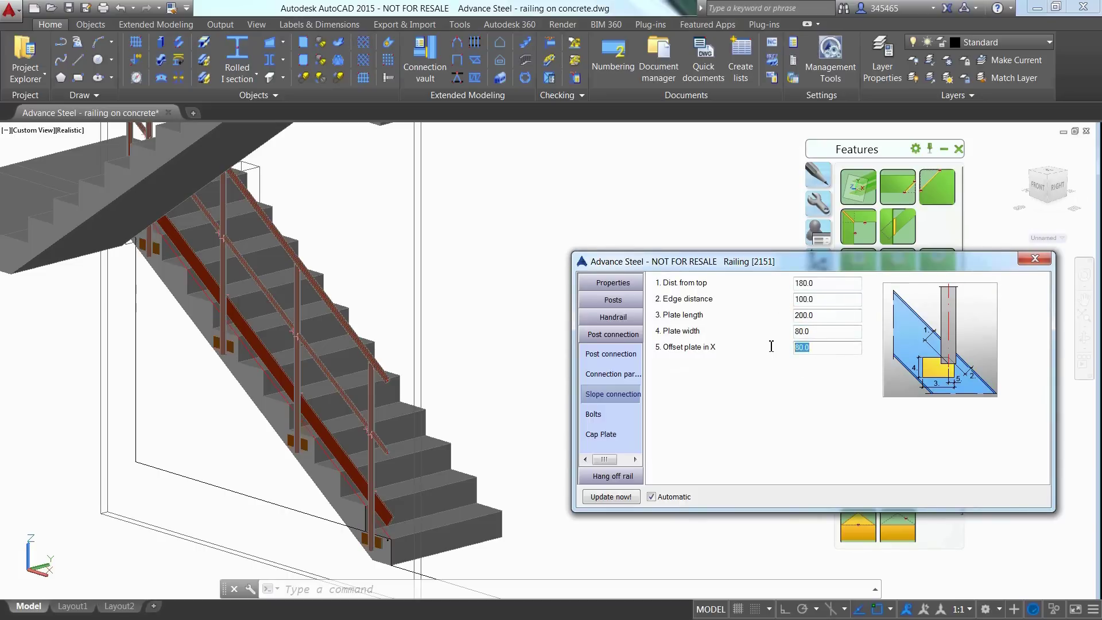
# - Add cap plates to the railing posts and close the railing settings
pyautogui.click(608, 433)
pyautogui.click(800, 284)
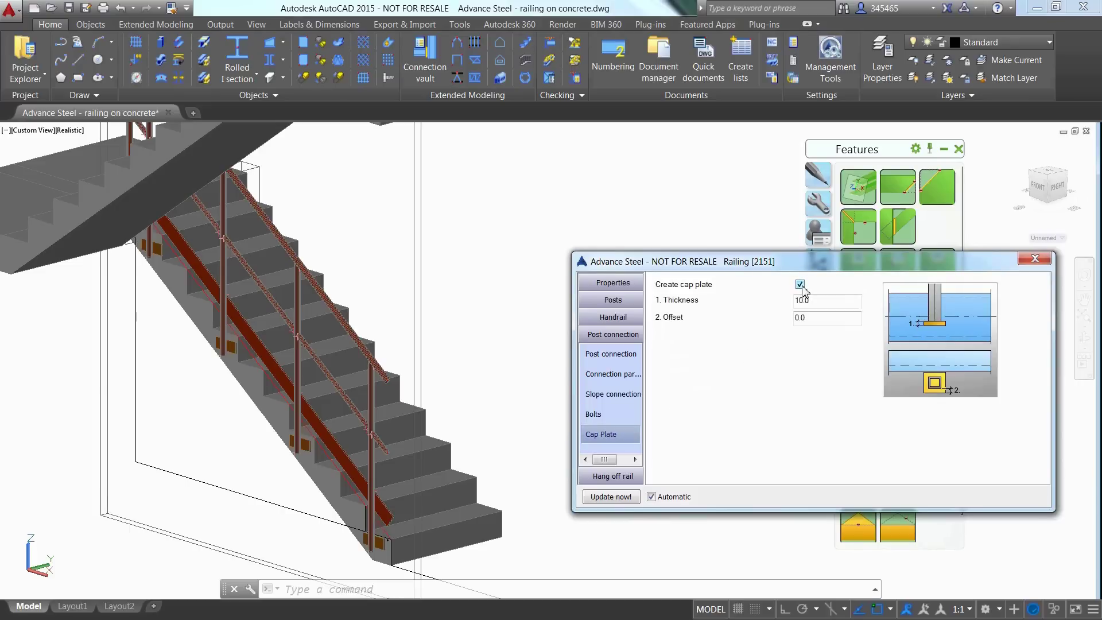
pyautogui.click(1035, 258)
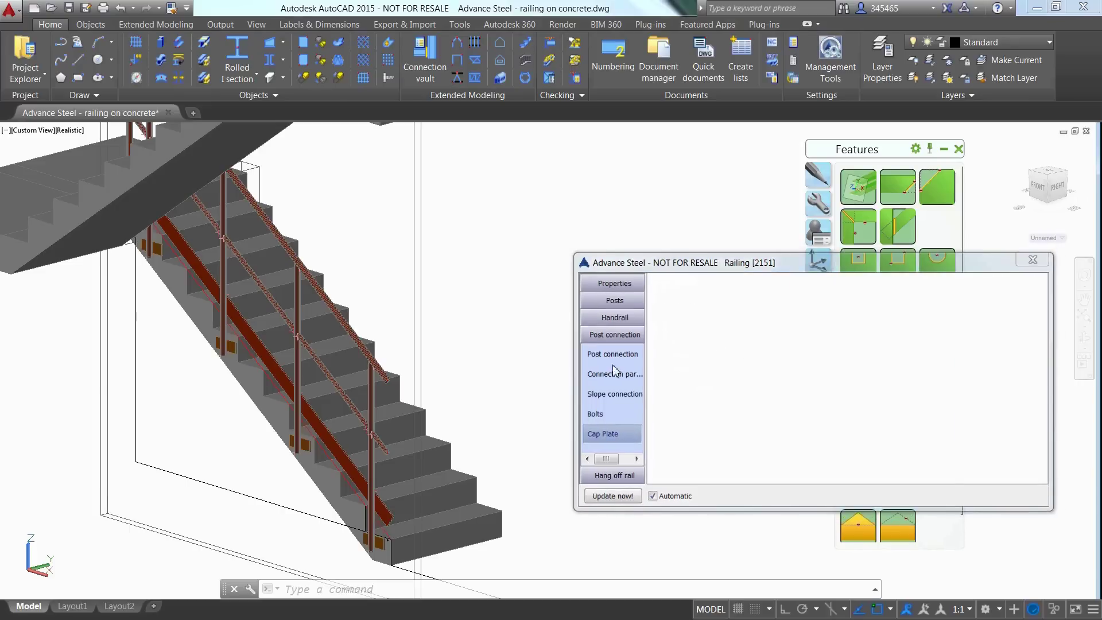
pyautogui.keyDown('shift'); pyautogui.moveTo(505, 380); pyautogui.dragTo(314, 496, button='middle'); pyautogui.keyUp('shift')
# - Create a Railing joint handrail connection between the sloped and curved upper handrails
pyautogui.scroll(5, 421, 242)
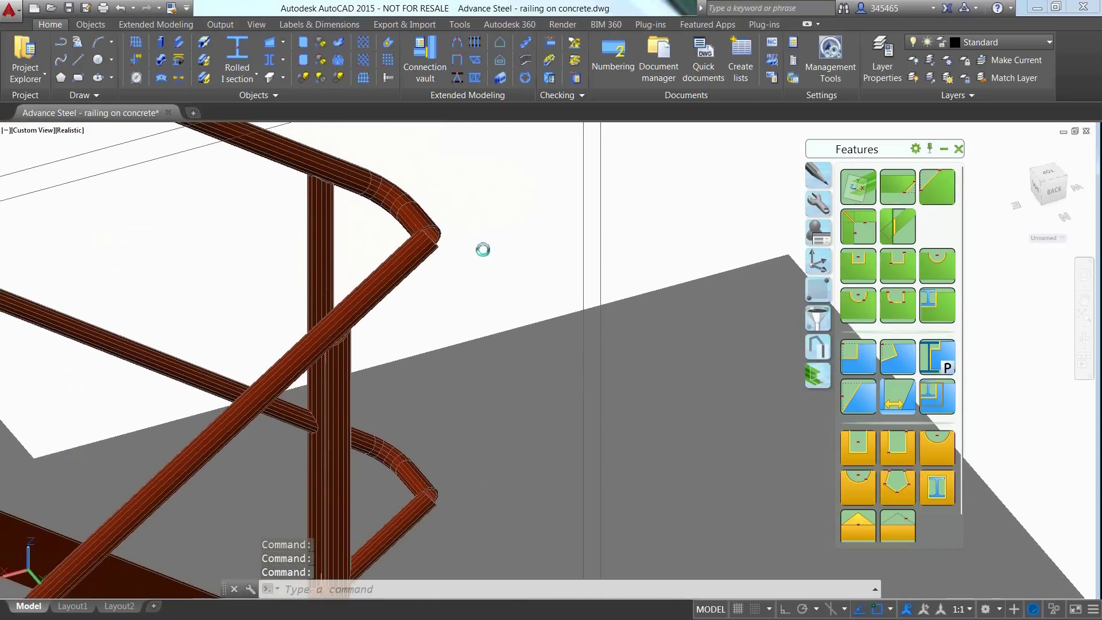
pyautogui.click(944, 150)
pyautogui.click(424, 57)
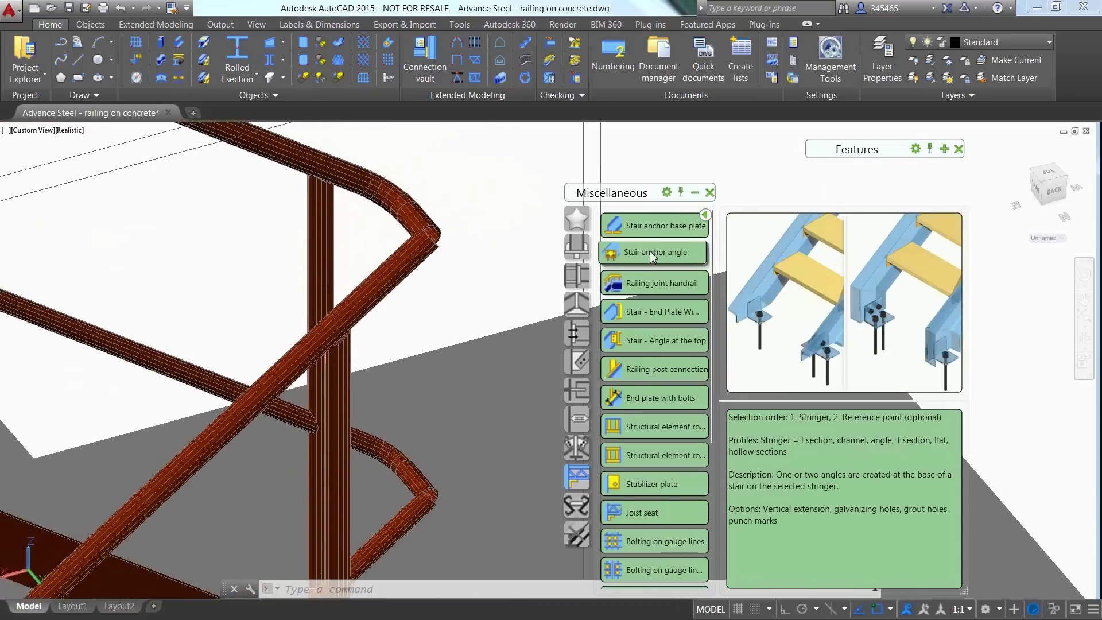
pyautogui.click(646, 286)
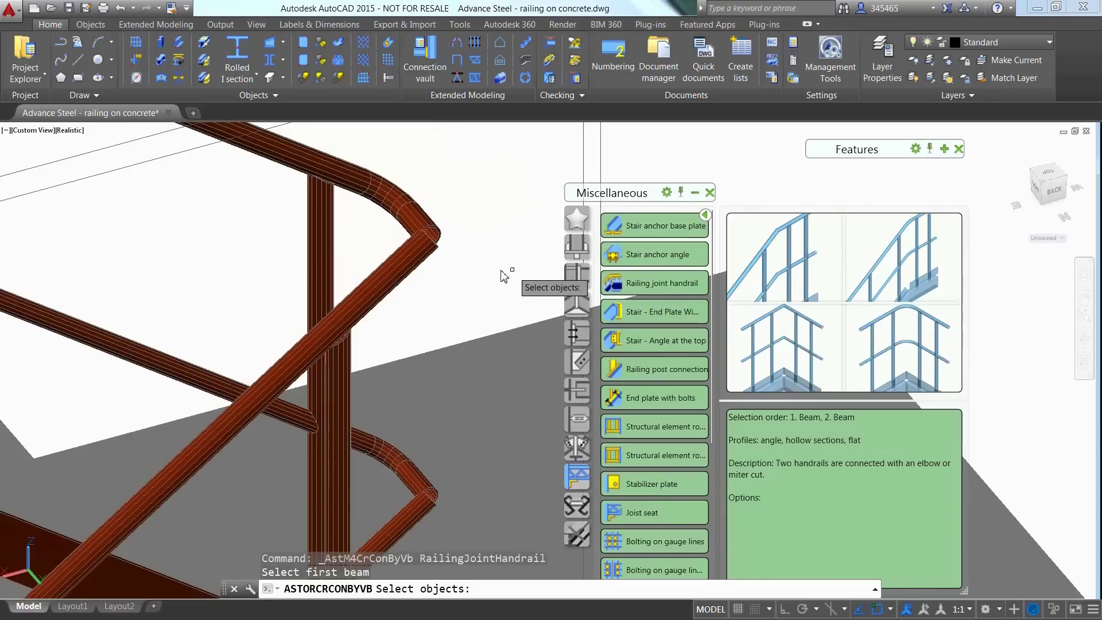
pyautogui.click(422, 267)
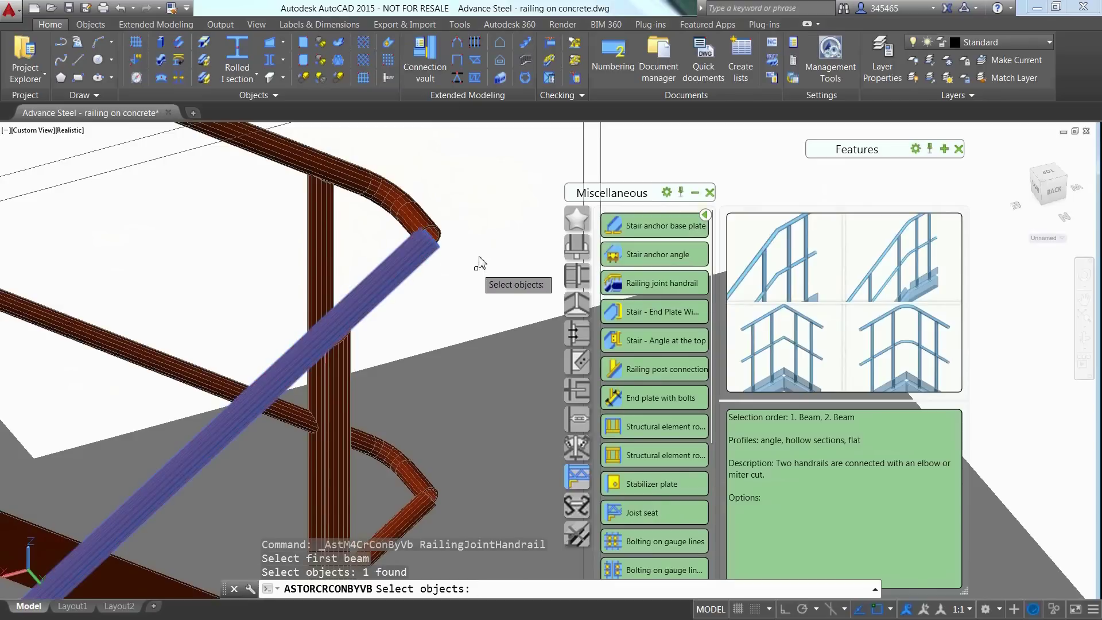
pyautogui.press('Return')
pyautogui.click(436, 229)
pyautogui.press('Return')
# - Change the handrail joint type from miter cut to Elbow with radius 50
pyautogui.click(610, 304)
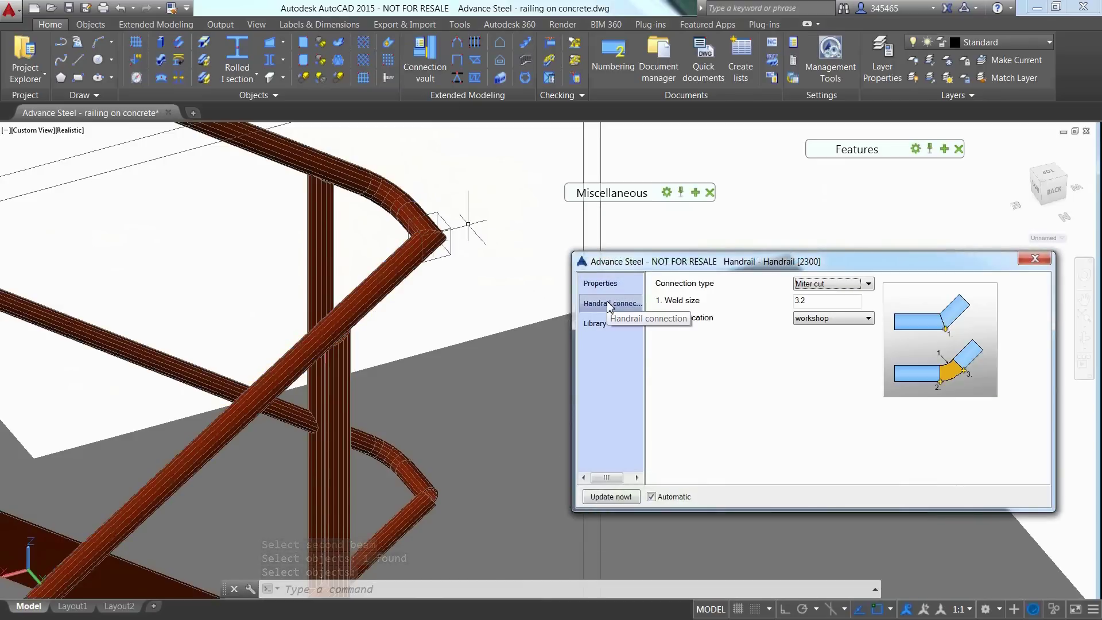
pyautogui.click(814, 285)
pyautogui.click(817, 299)
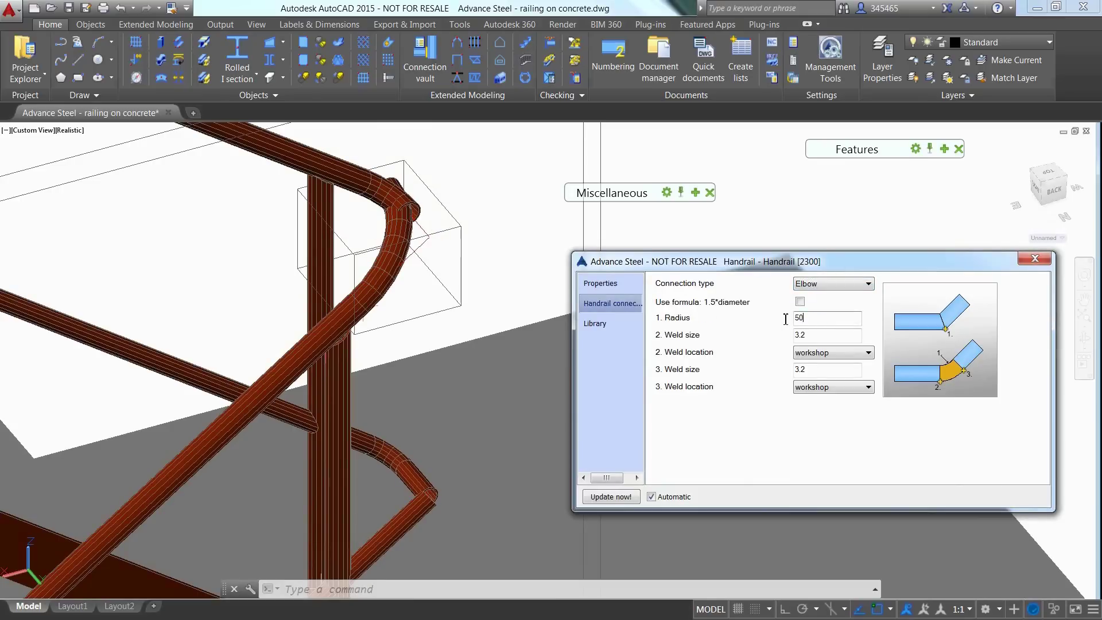
pyautogui.write('50')
pyautogui.press('Return')
pyautogui.click(1037, 262)
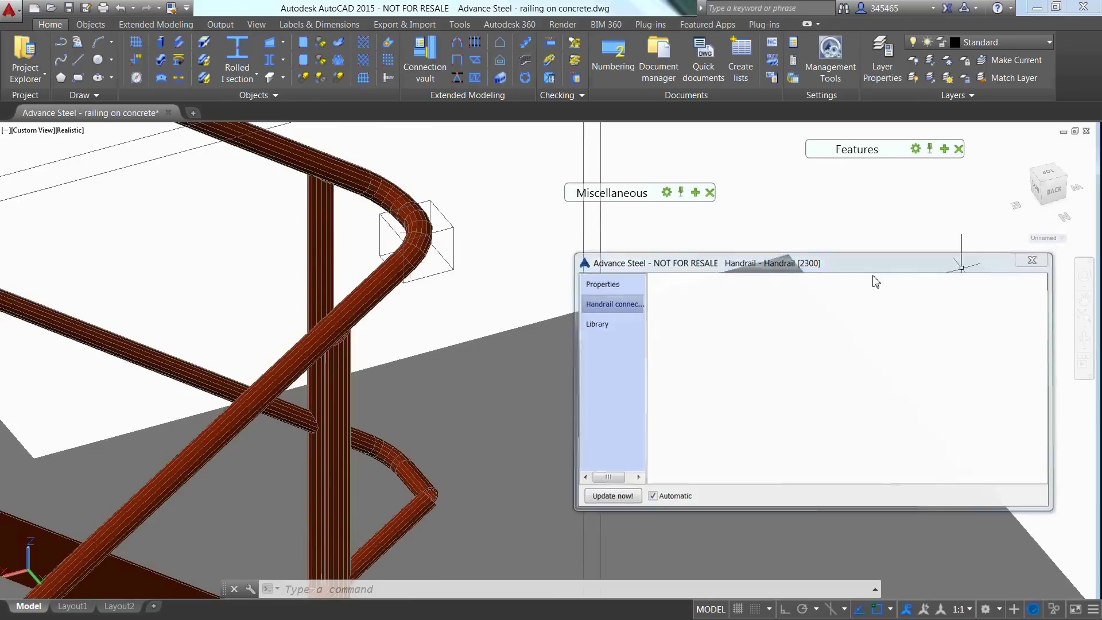
# - Transfer the elbow joint to the short and curved handrails at the landing corner
pyautogui.click(449, 283)
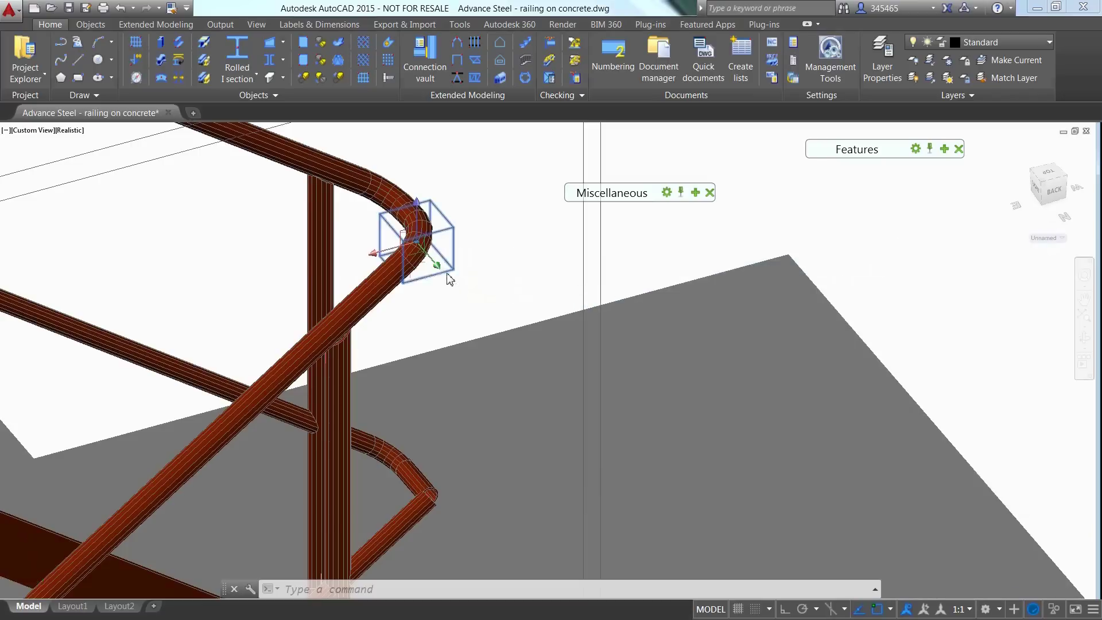
pyautogui.click(943, 150)
pyautogui.click(818, 202)
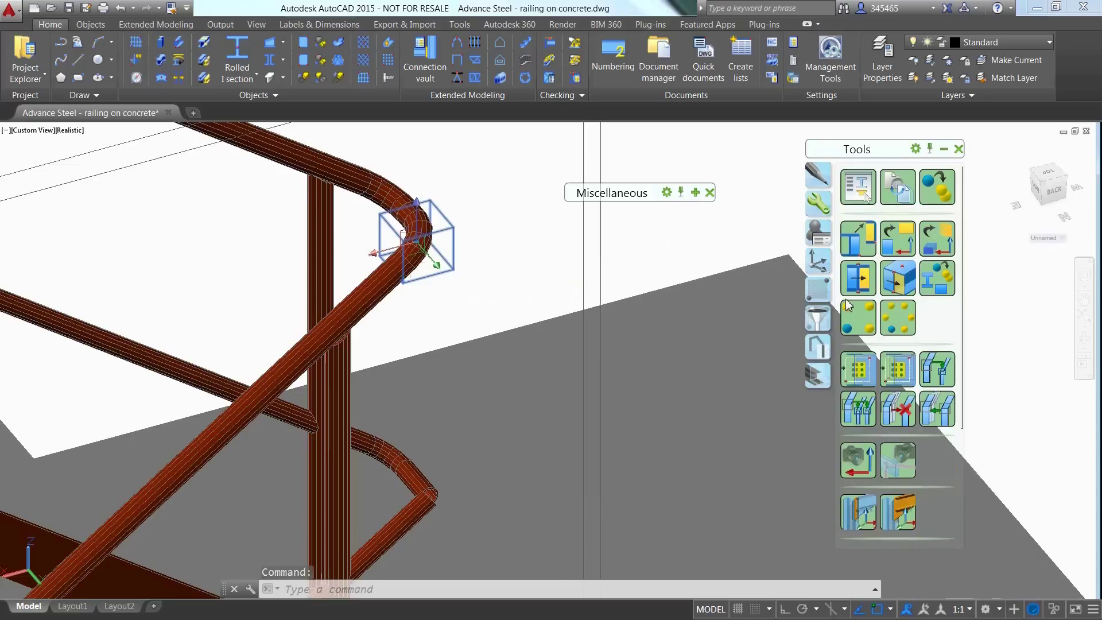
pyautogui.click(855, 373)
pyautogui.click(416, 518)
pyautogui.press('Return')
pyautogui.click(425, 488)
pyautogui.press('Return')
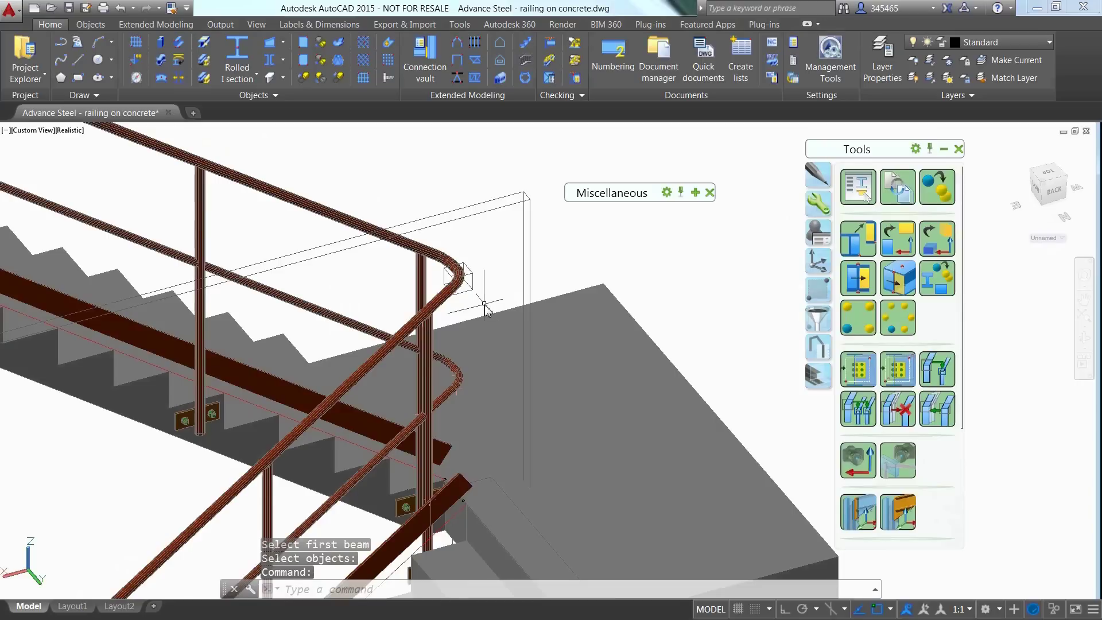
# - Orbit and zoom the view to show the whole staircase with its railing
pyautogui.keyDown('shift'); pyautogui.moveTo(485, 310); pyautogui.dragTo(657, 389, button='middle'); pyautogui.keyUp('shift')
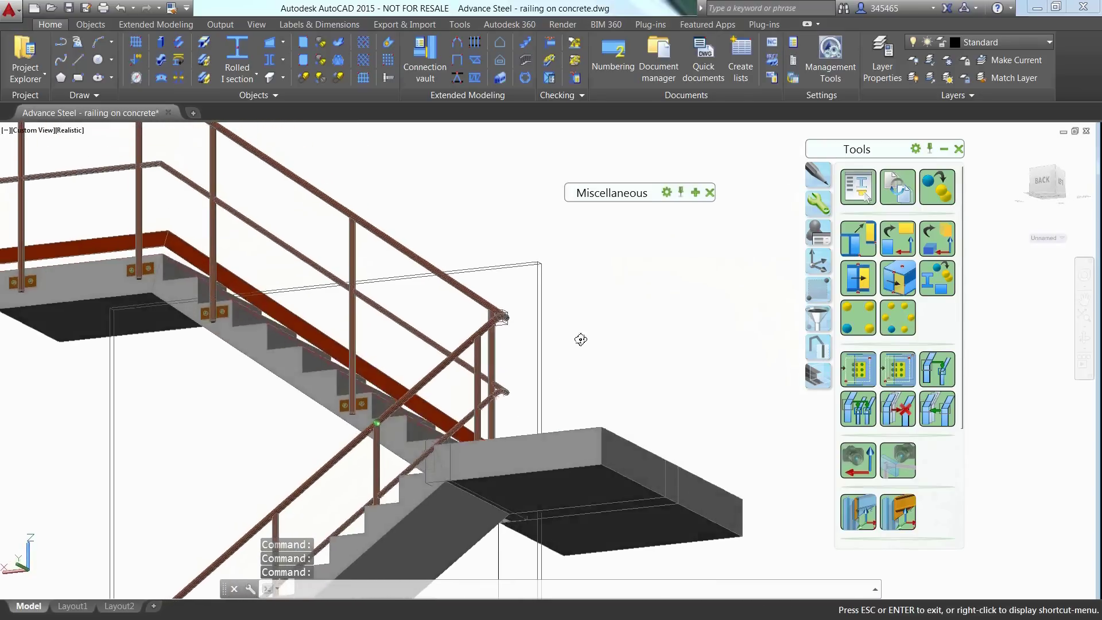
pyautogui.scroll(-4, 679, 394)
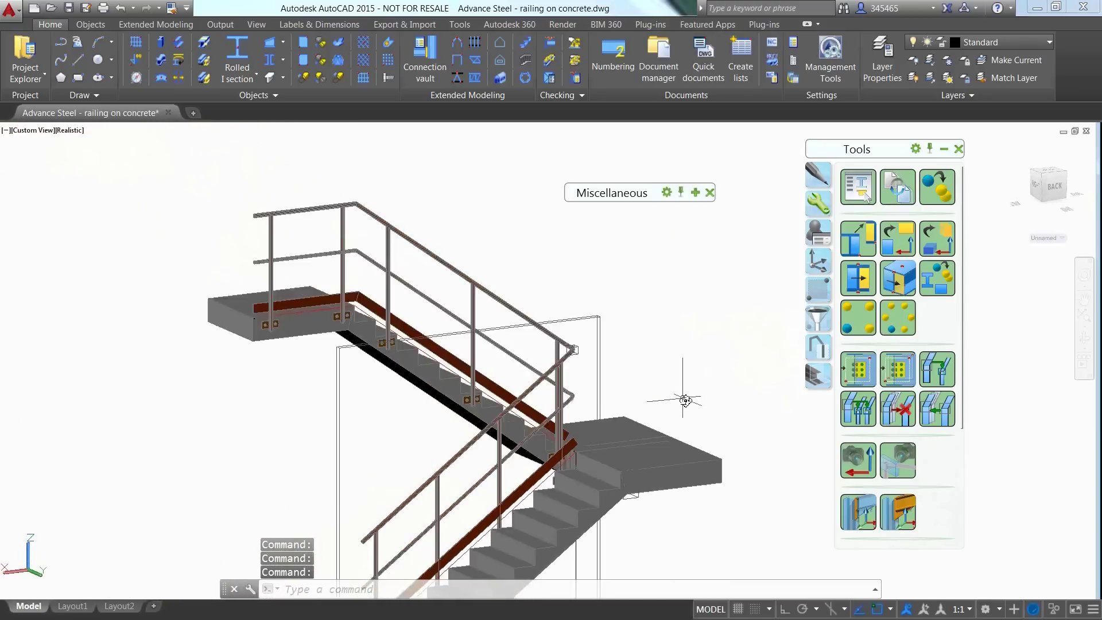
pyautogui.scroll(3, 593, 401)
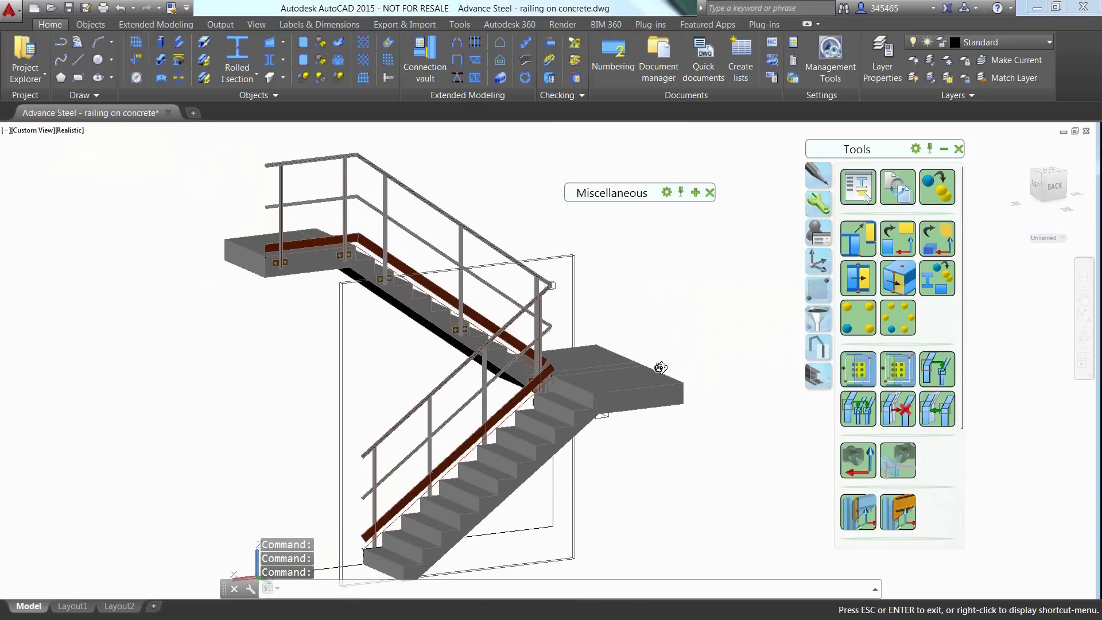